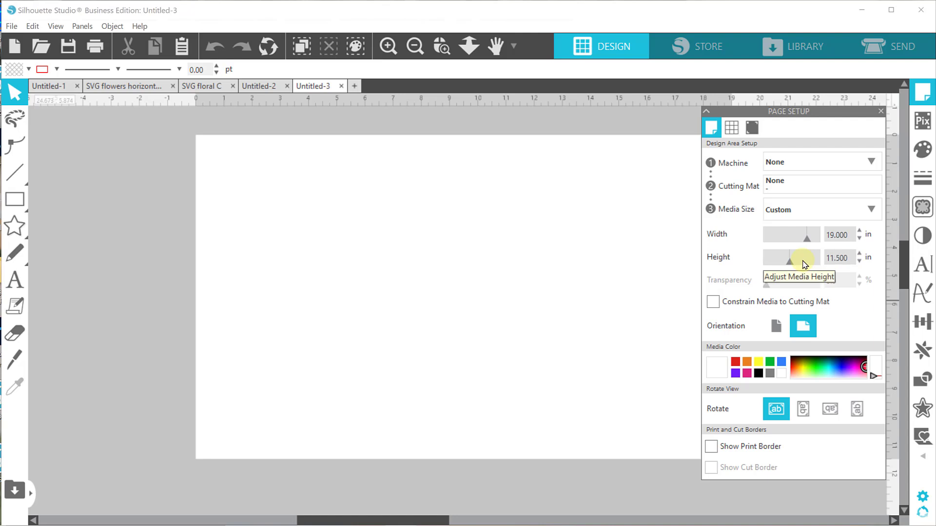
Set the custom page height to 19 in.
drag(850, 257, 809, 257)
text(19)
key(Return)
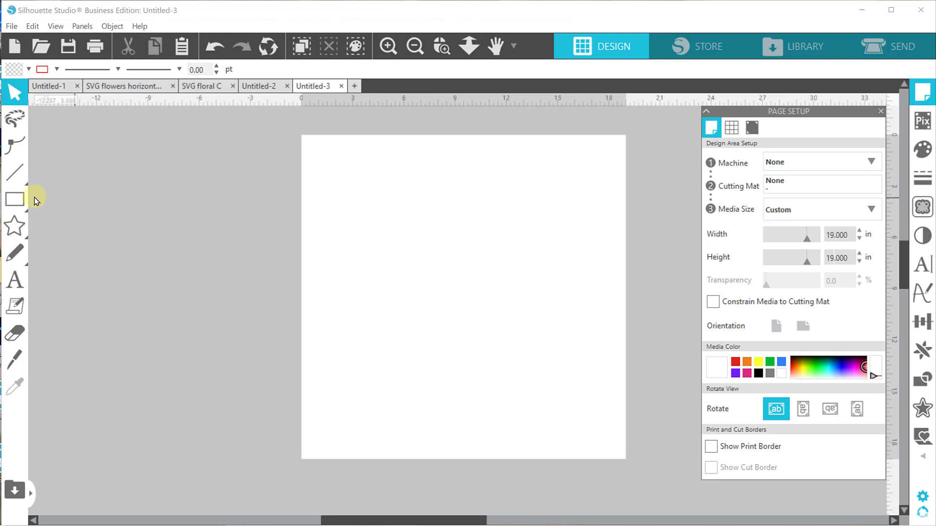
Draw a rounded rectangle about 16.5 in wide and 5.2 in high across the upper half of the page.
click(15, 200)
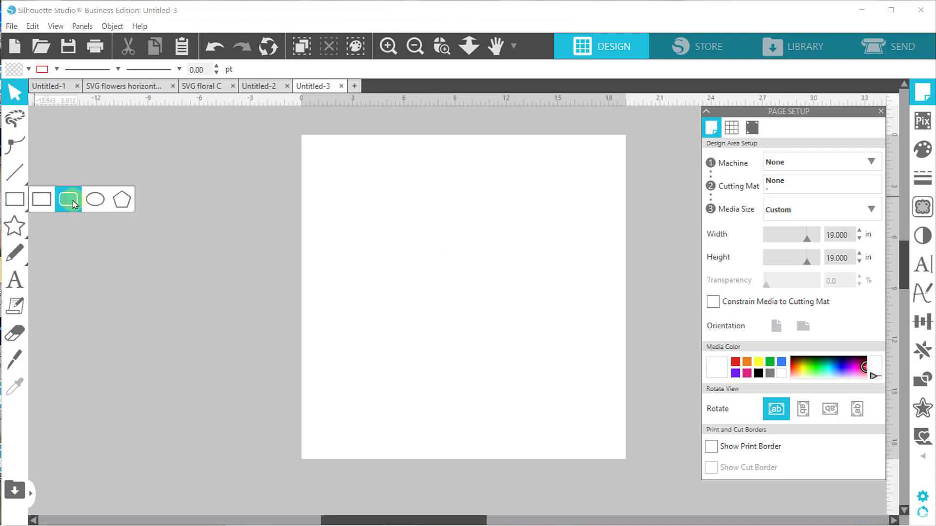
click(72, 200)
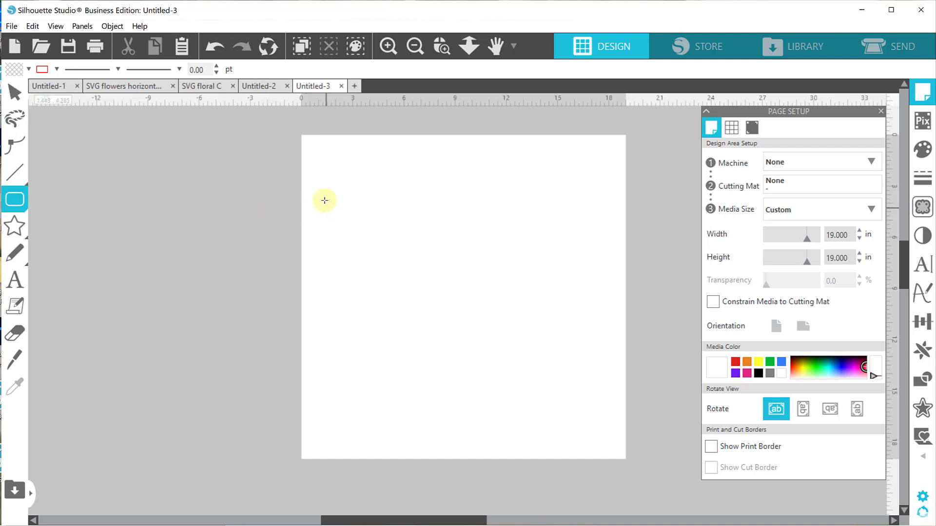
drag(324, 195, 607, 283)
key(v)
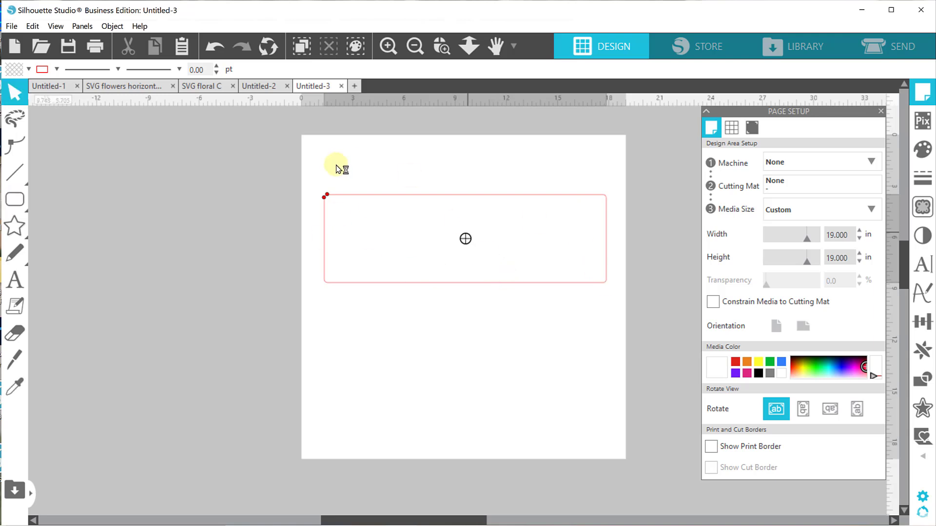
Increase the corner rounding of the rectangle slightly and convert the shape to a path.
click(325, 198)
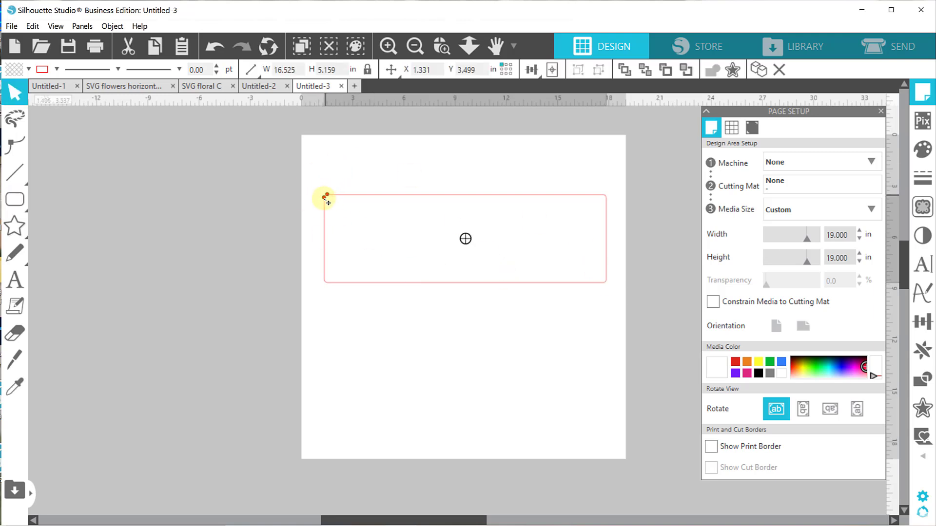
drag(325, 198, 335, 200)
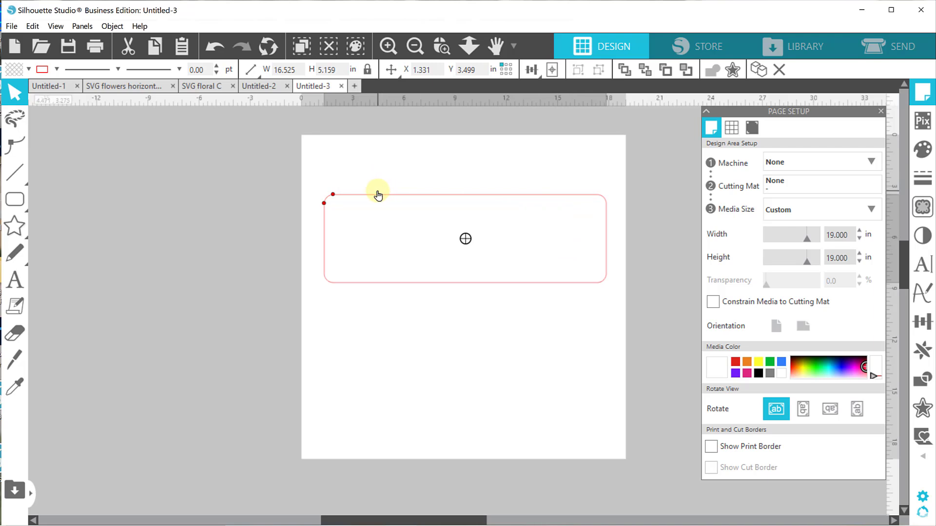
click(15, 199)
right_click(353, 199)
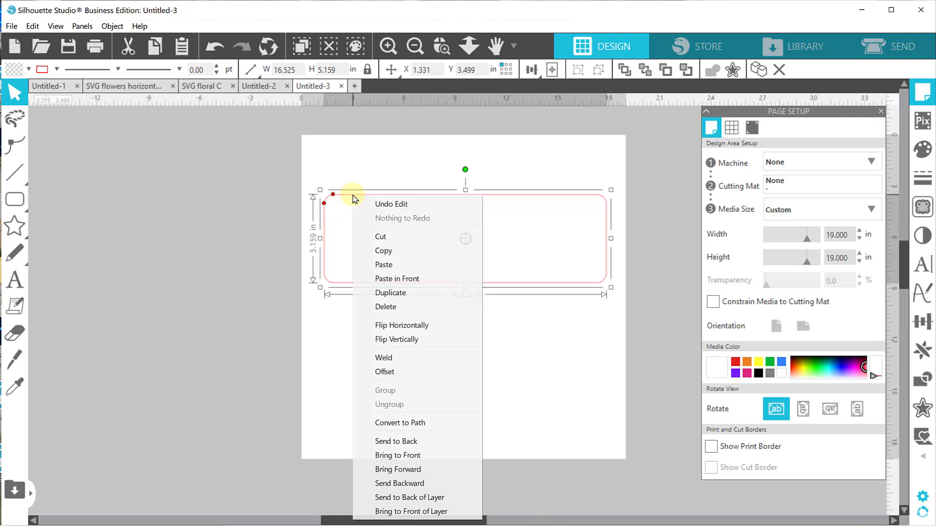
click(418, 422)
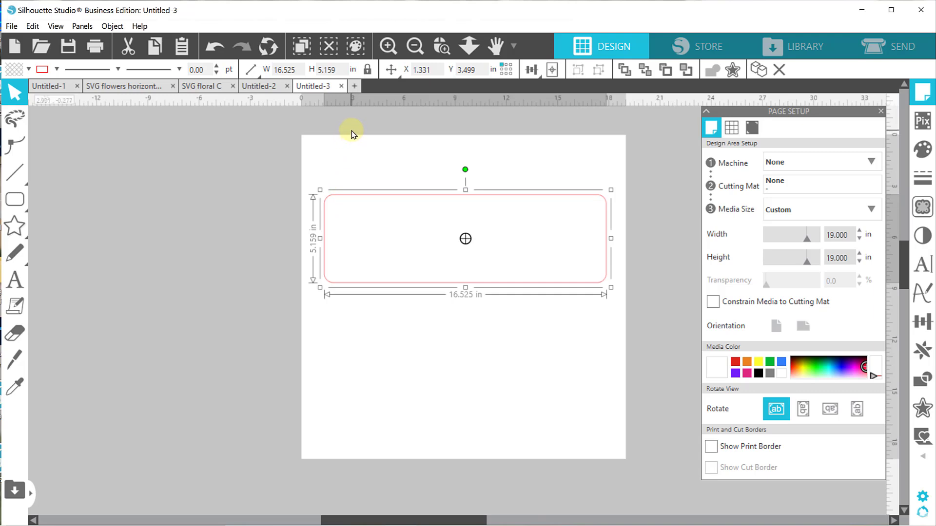
Scale the rounded rectangle proportionally to a width of 12 in and unlock its aspect ratio.
click(291, 69)
click(250, 70)
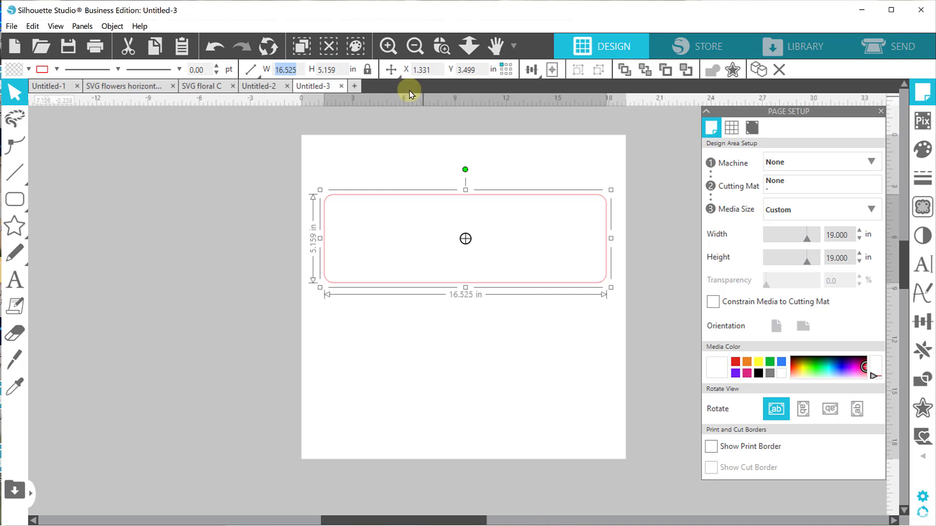
text(12)
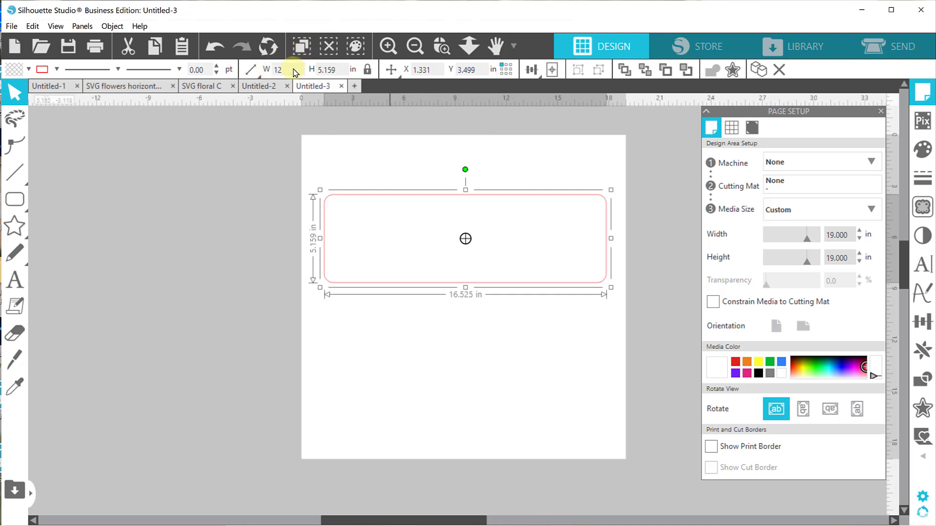
key(Return)
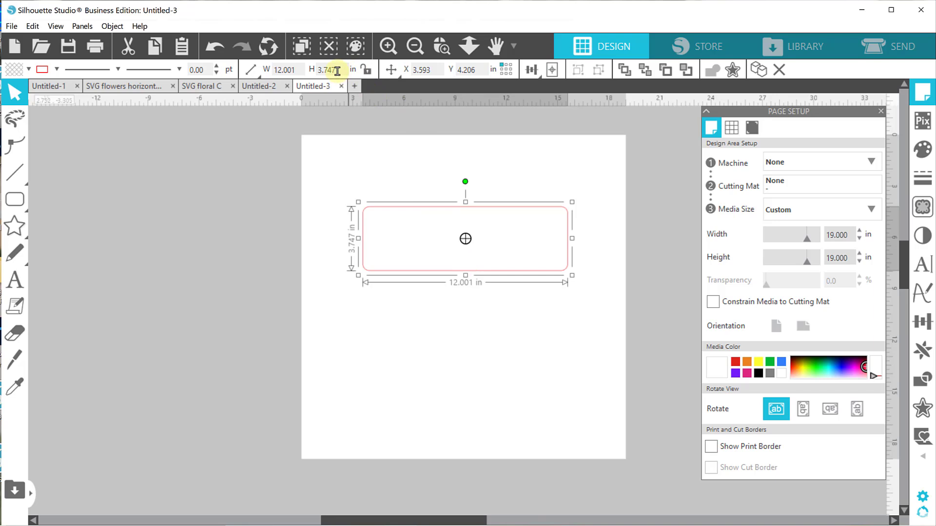
drag(295, 69, 273, 69)
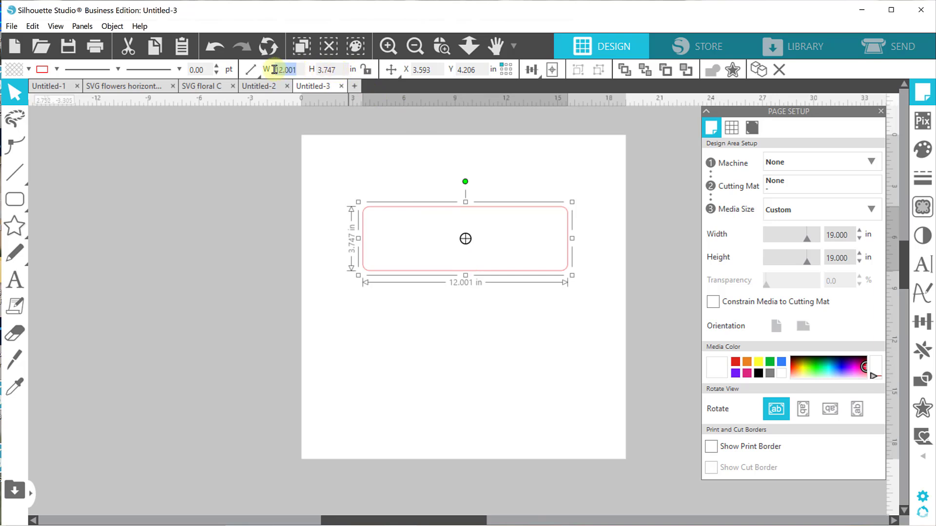
text(12)
key(Return)
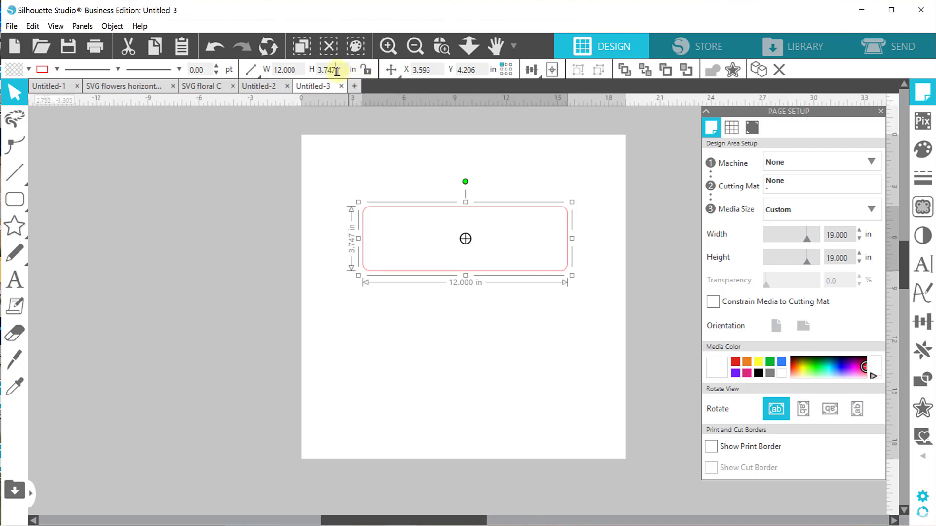
Try heights of 5 in and 4 in for the rounded rectangle.
drag(338, 69, 304, 73)
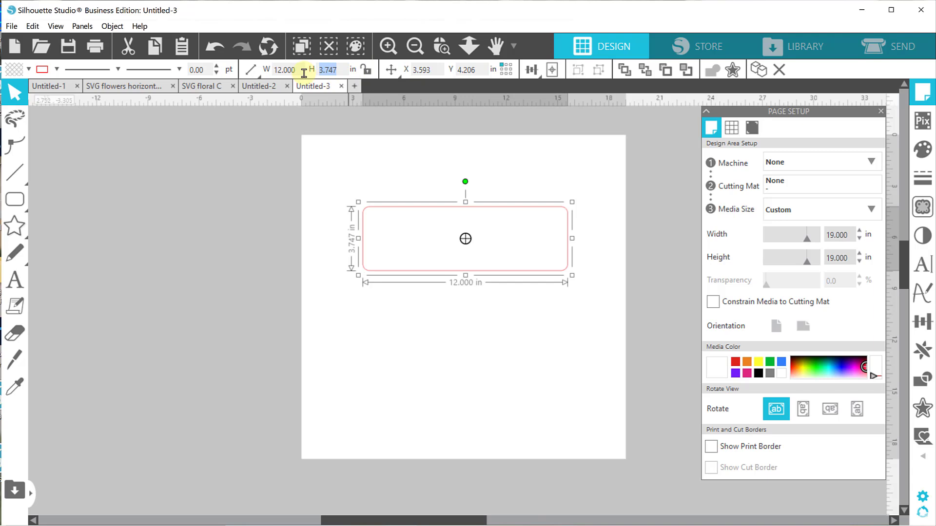
text(5)
key(Return)
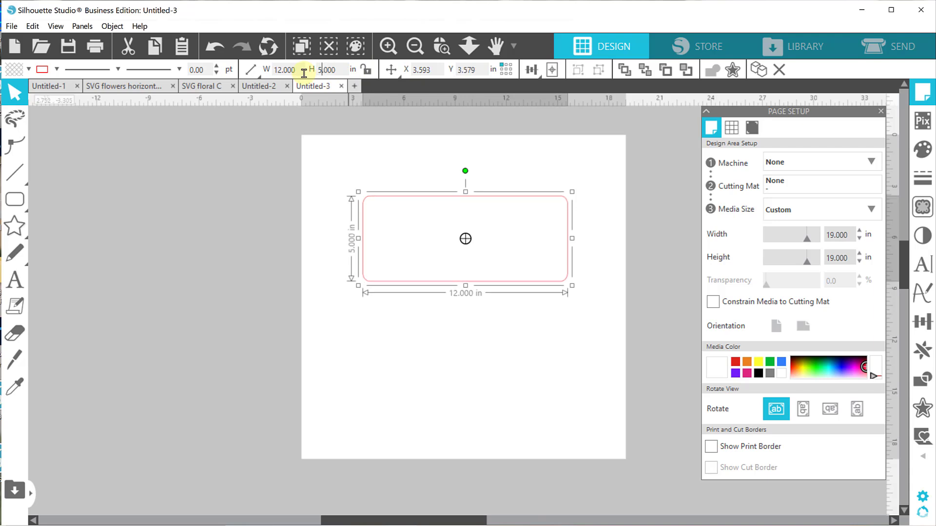
drag(341, 69, 290, 70)
text(4)
key(Return)
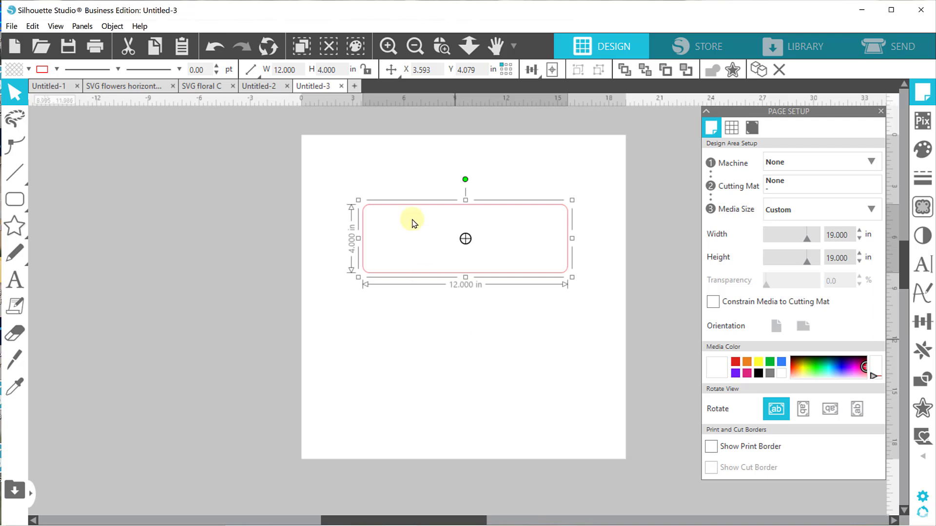
Set the rounded rectangle's height to 4.5 in.
double_click(318, 70)
key(BackSpace)
key(Return)
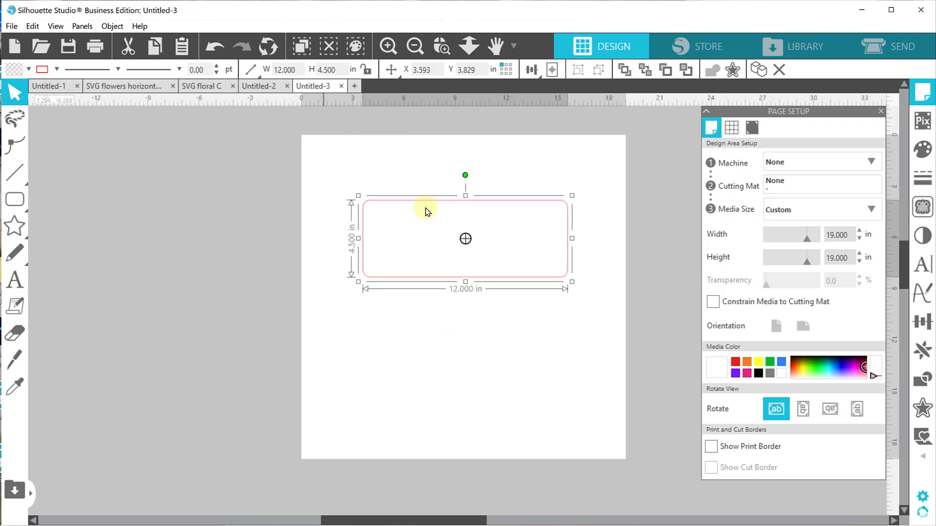
Move the rounded rectangle up the page and place a duplicate below it, leaving a clear gap between them.
click(496, 316)
drag(473, 278, 470, 261)
click(470, 264)
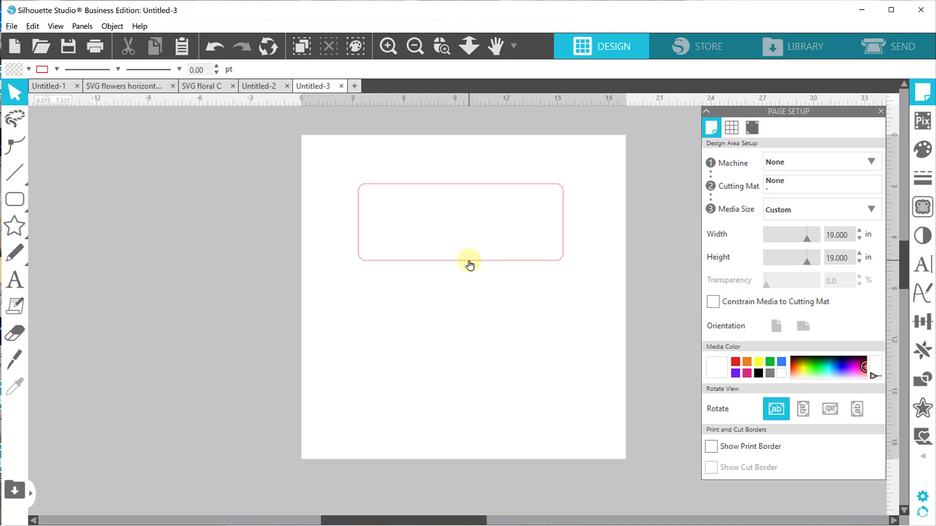
drag(469, 265, 471, 362)
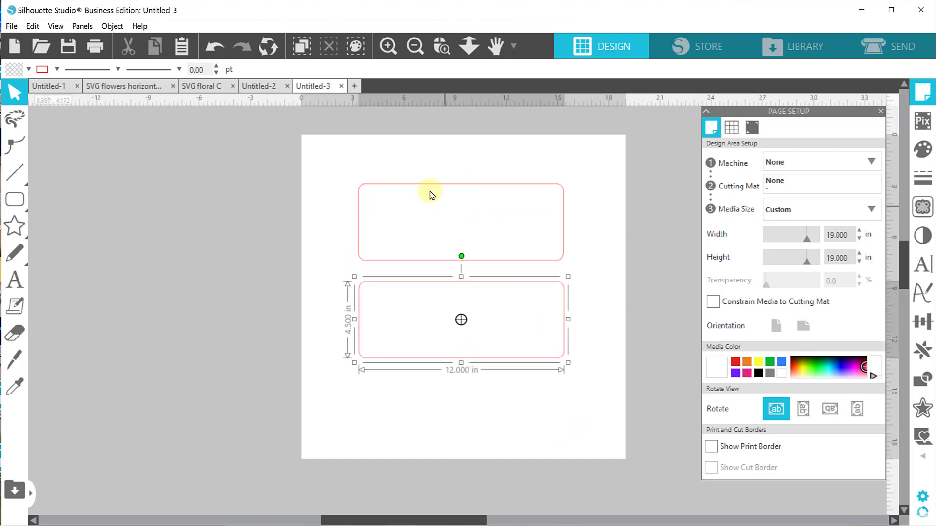
drag(428, 182, 426, 163)
click(443, 200)
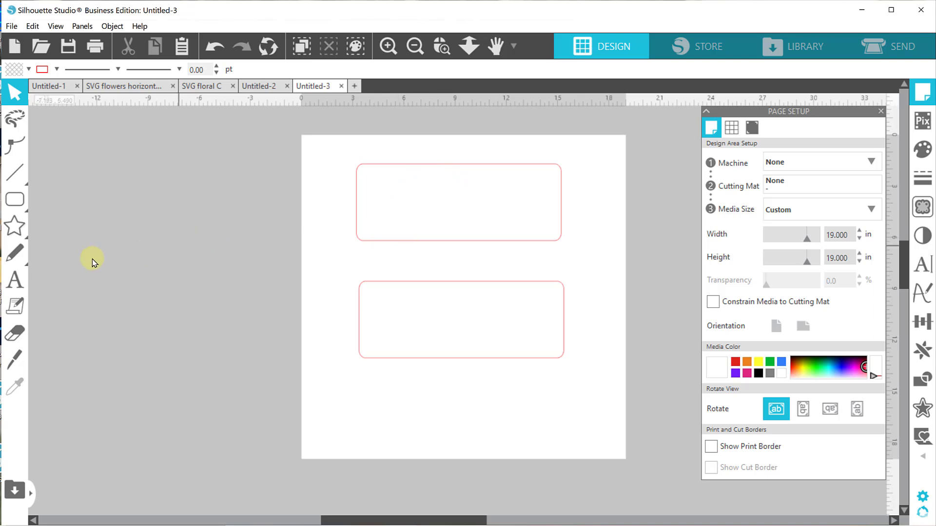
Add a text object with the first name in capitals below the lower rectangle.
click(16, 282)
click(392, 405)
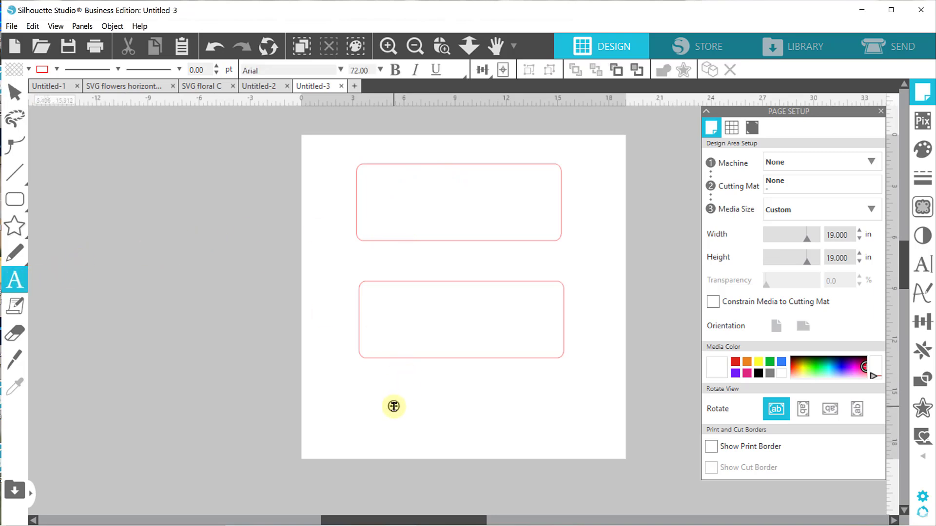
text(PIPER)
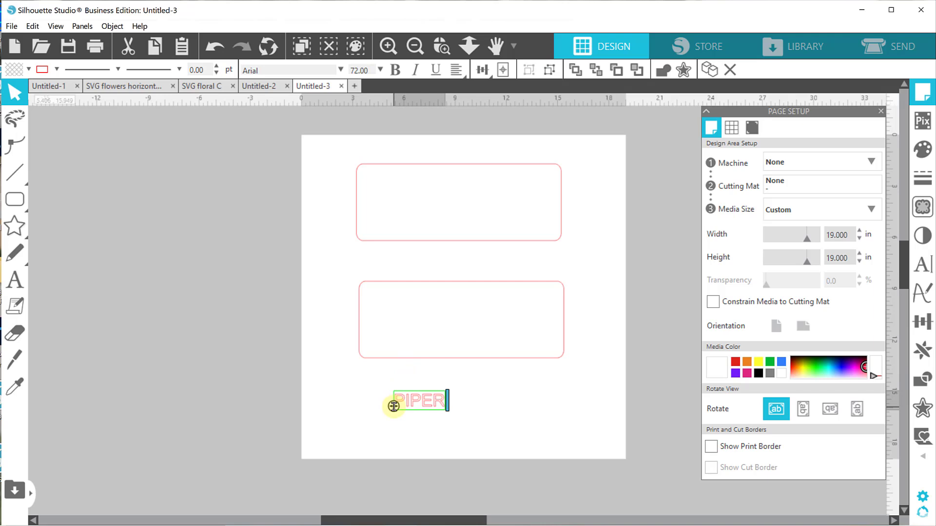
click(524, 406)
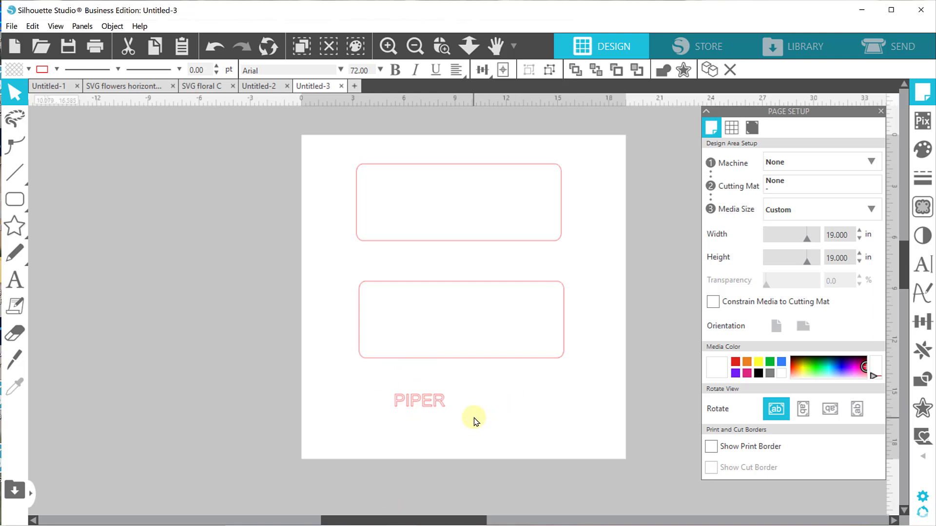
Change the font of the name text to Fredoka One.
click(431, 408)
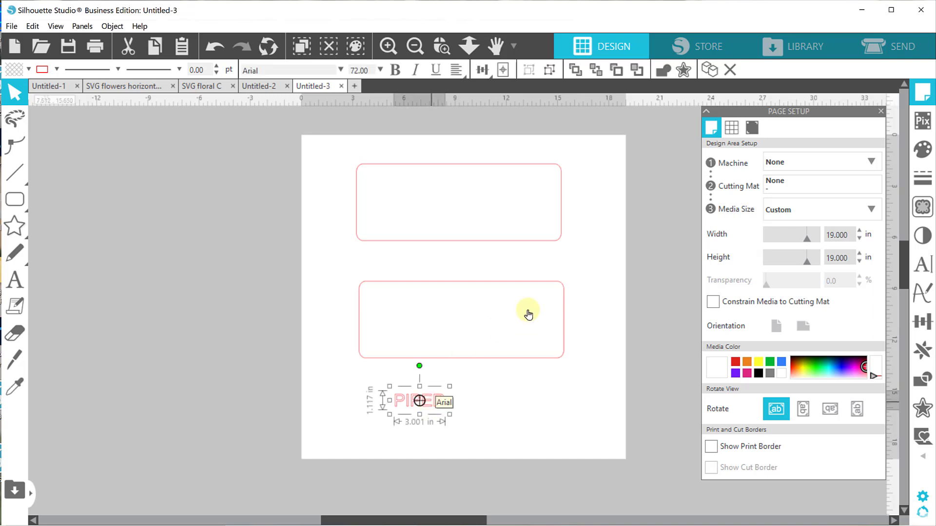
click(921, 263)
text(freddy)
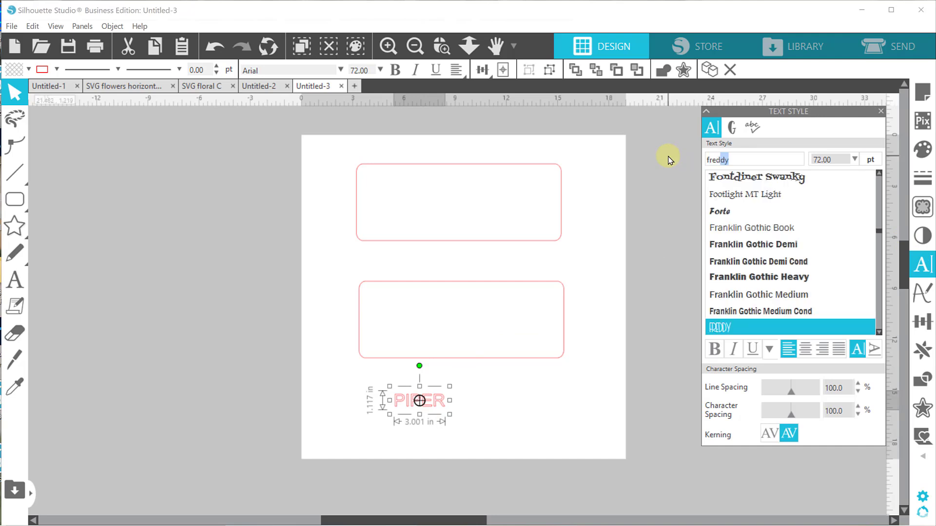
text(oka One)
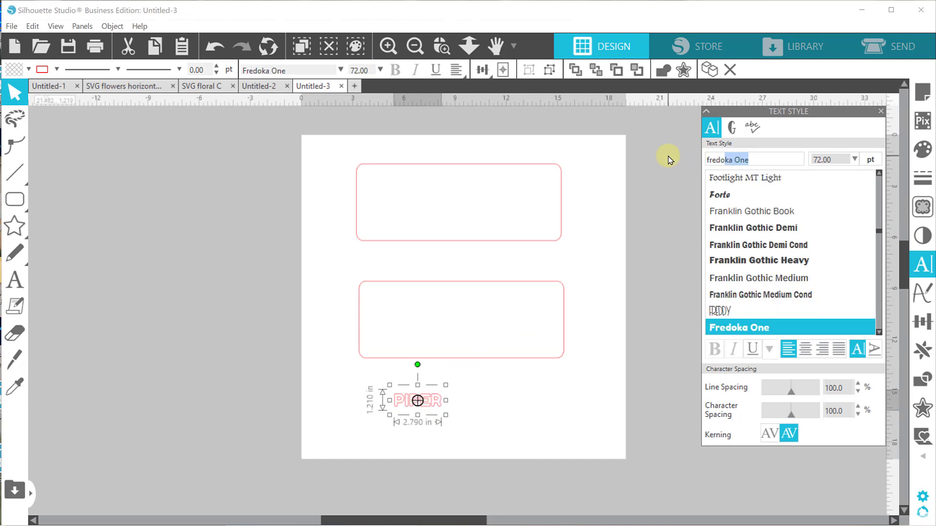
click(515, 434)
Enlarge the name text to about 10 in wide and position it inside the lower rectangle.
click(434, 403)
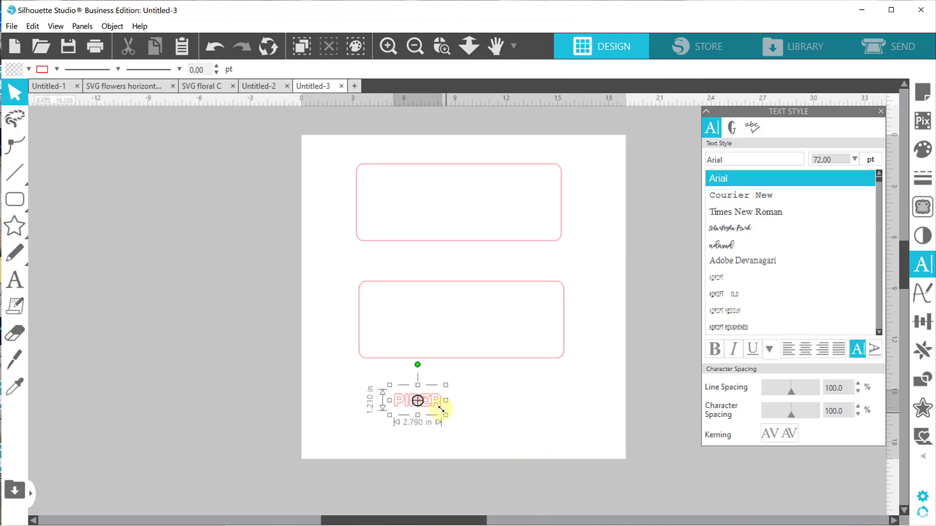
drag(445, 413, 593, 481)
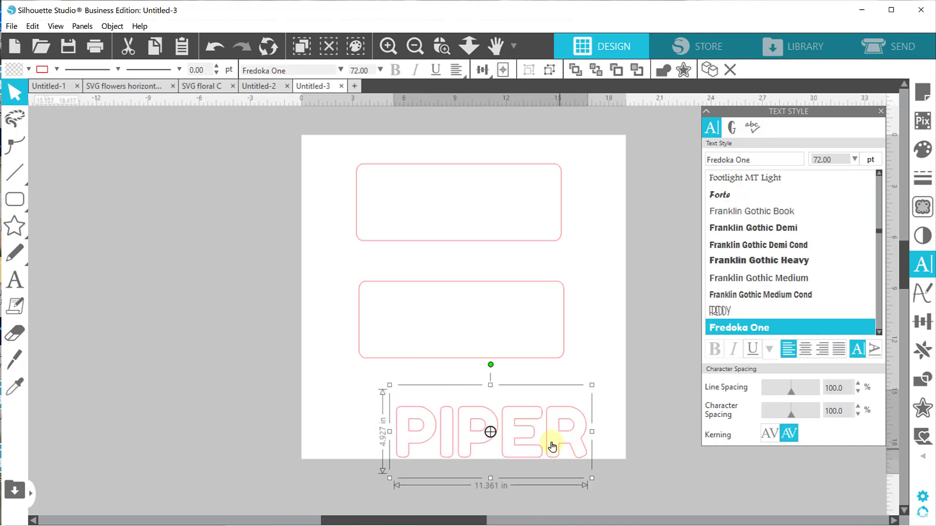
drag(535, 424, 508, 309)
drag(567, 270, 544, 281)
drag(519, 317, 523, 311)
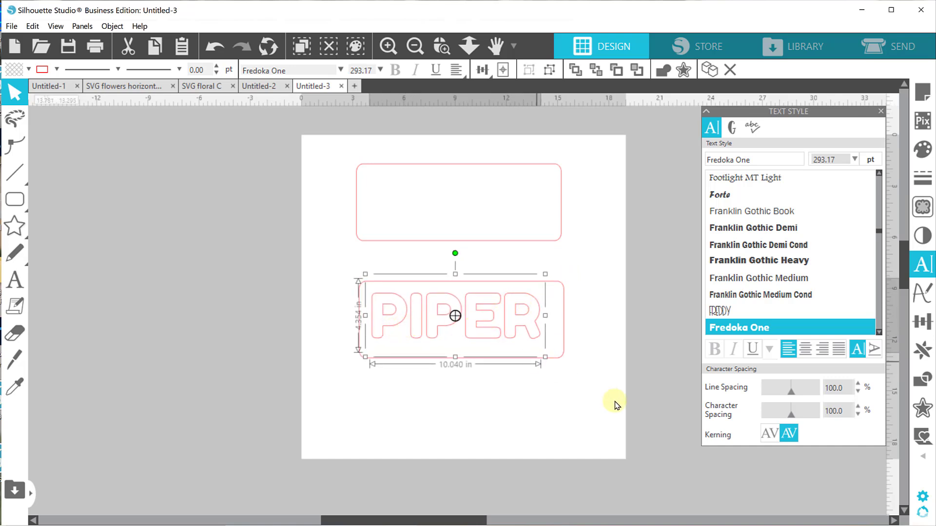
Set the name text's character spacing to 115% and centre the text by eye in the lower rectangle.
click(859, 408)
click(859, 409)
click(859, 408)
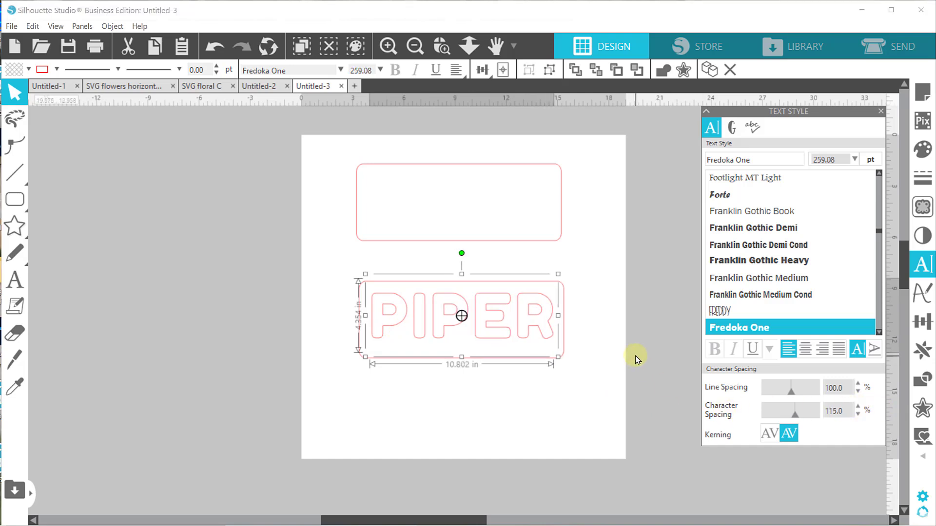
click(454, 329)
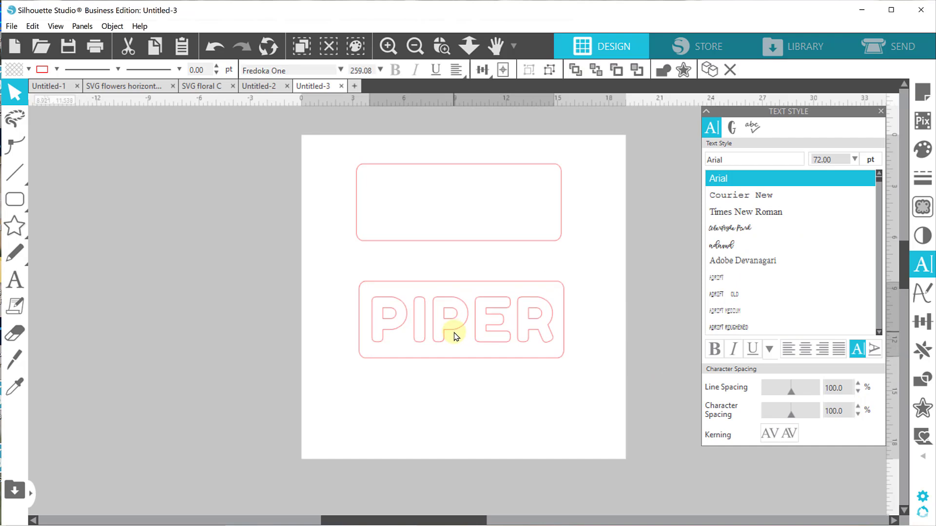
drag(455, 332, 454, 334)
click(499, 406)
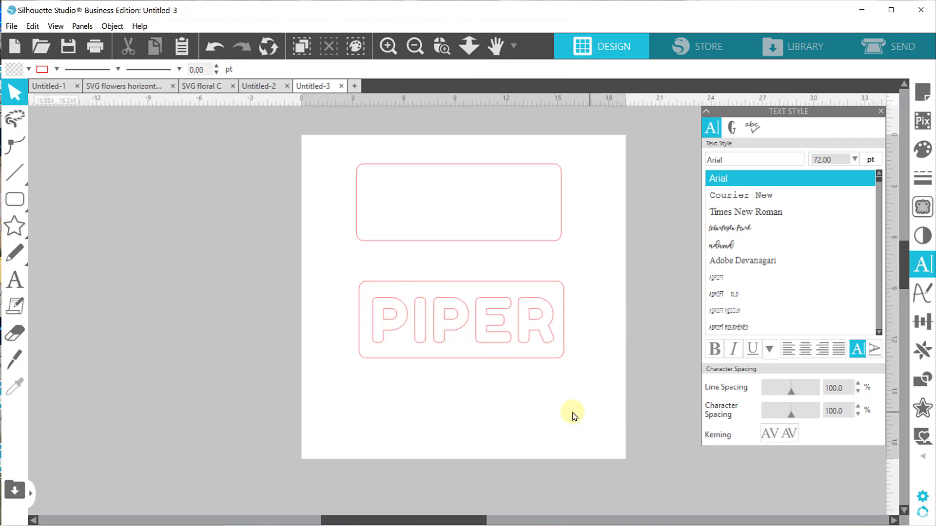
click(510, 336)
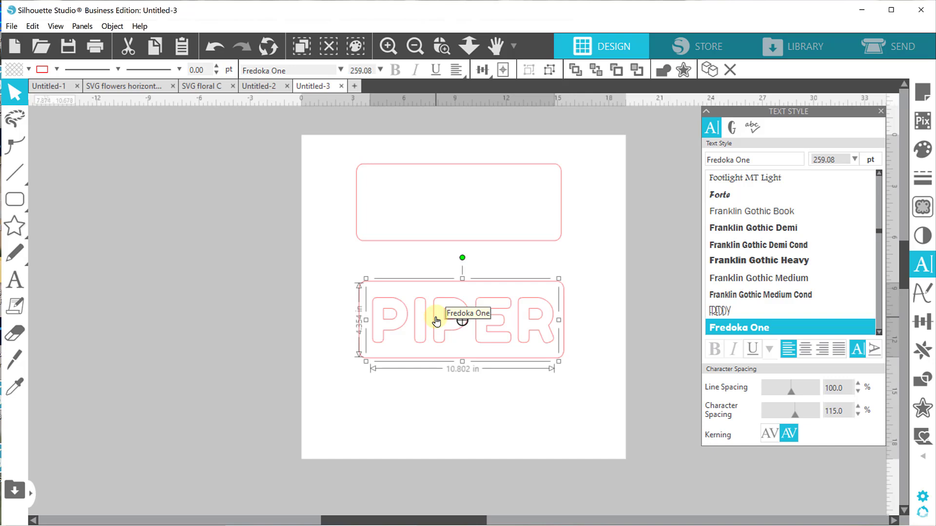
double_click(435, 321)
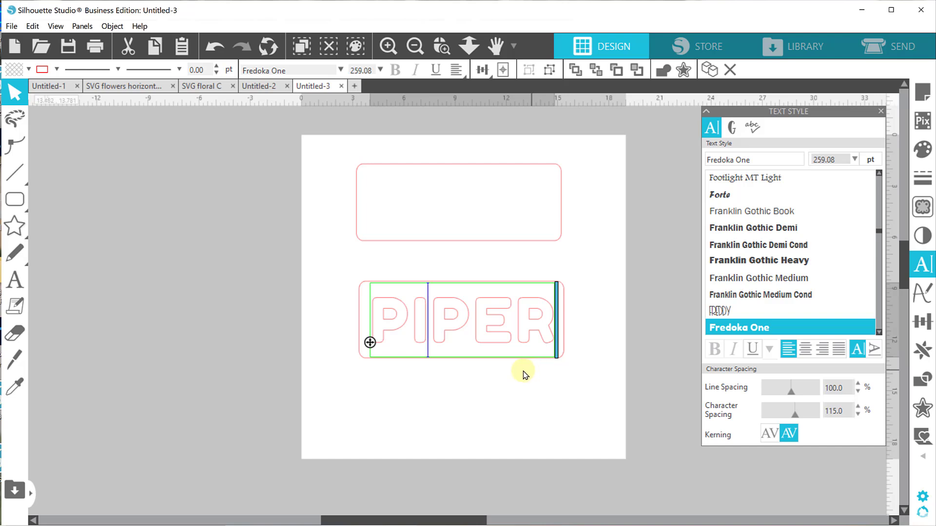
click(508, 388)
Convert the name text inside the lower rounded rectangle to a path.
click(442, 338)
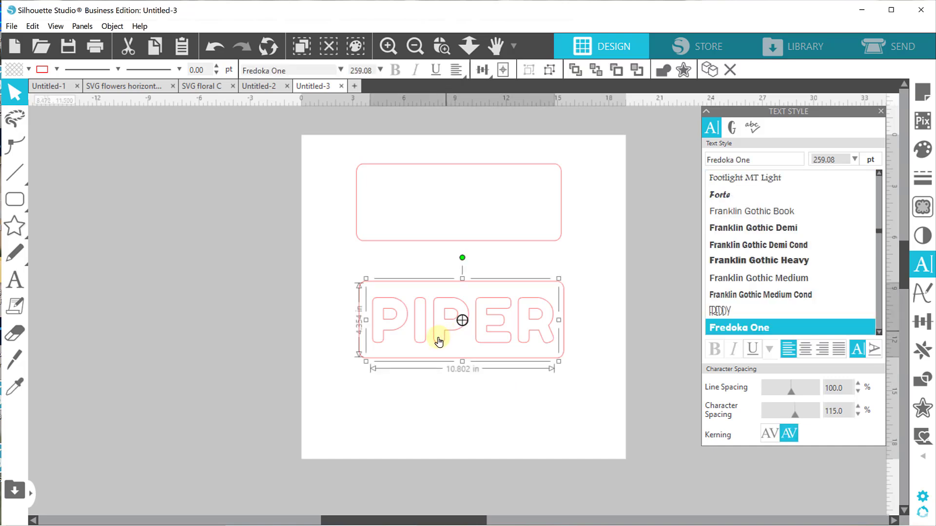
right_click(439, 342)
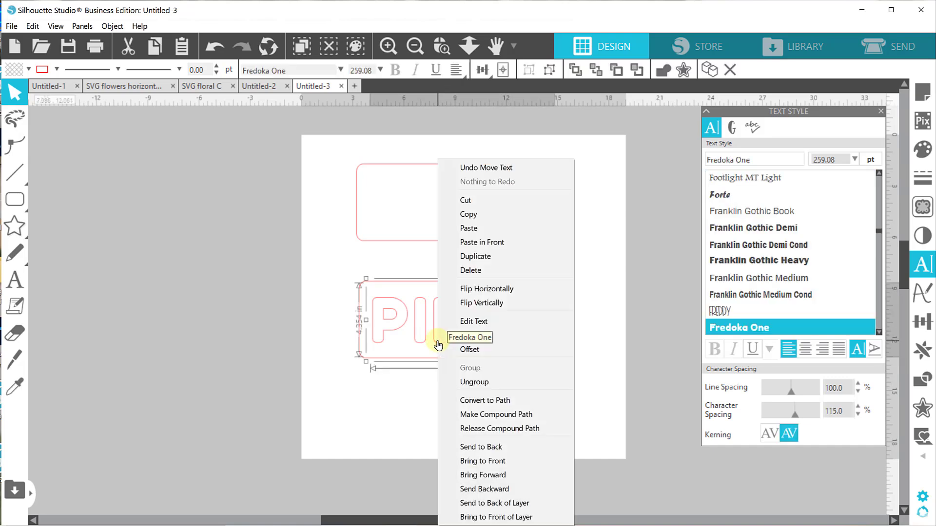
click(478, 400)
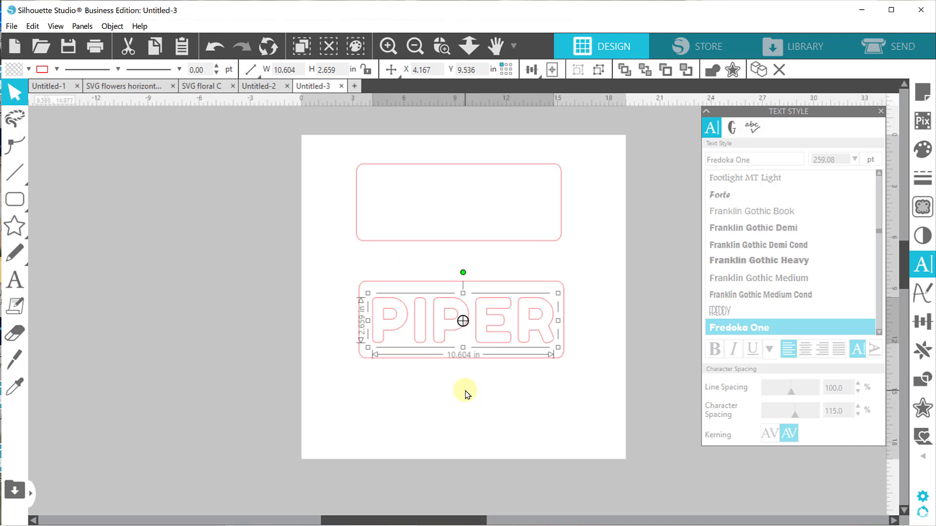
Align the centres of the name lettering and the lower rounded rectangle exactly.
click(575, 419)
drag(608, 411, 414, 307)
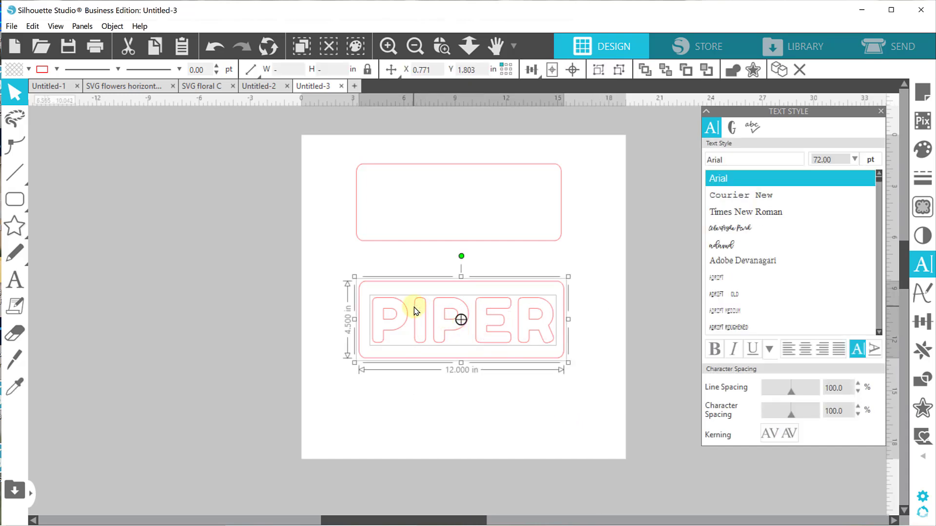
click(576, 72)
click(620, 324)
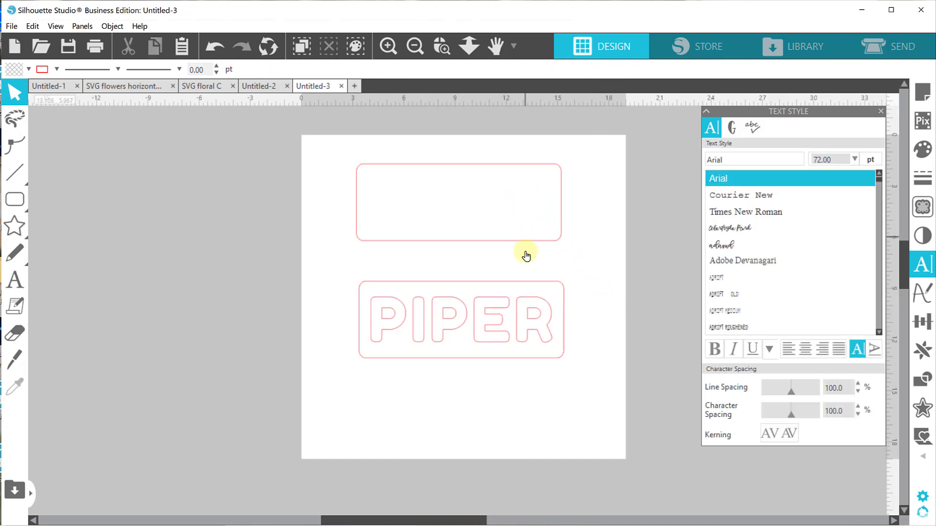
Move the lower rectangle together with its lettering up until it sits close beneath the upper rectangle, left edges in line.
click(408, 328)
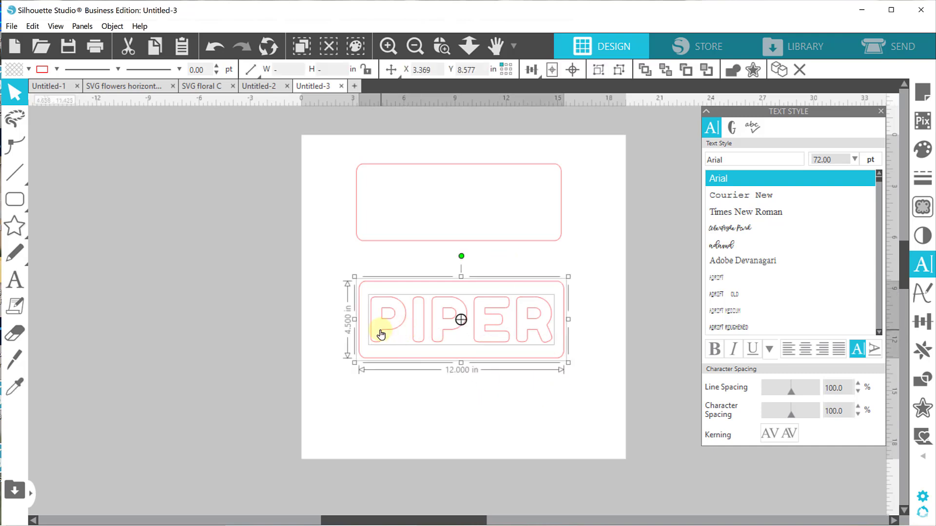
drag(380, 326, 377, 299)
click(480, 410)
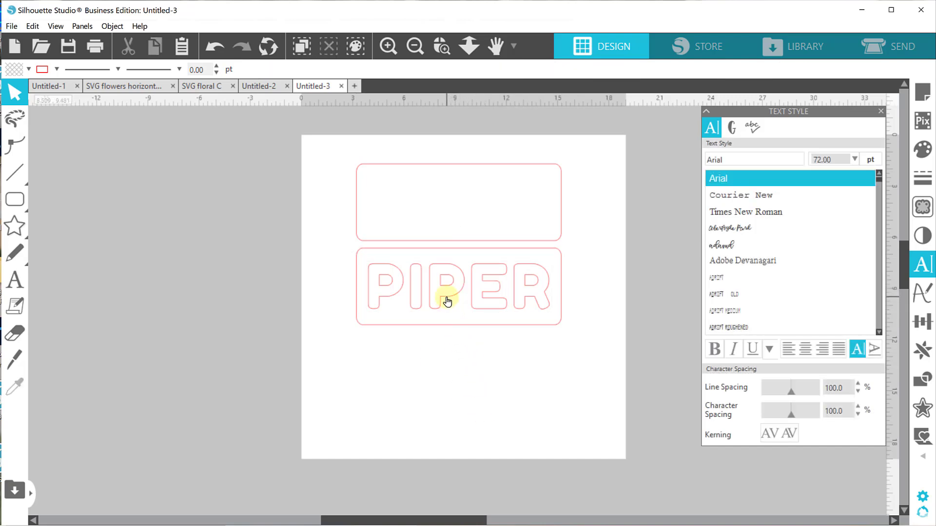
Place a duplicate of the name lettering below the lower rectangle and change the copy's line colour from red to a dark grey-blue.
drag(448, 299, 445, 387)
click(556, 368)
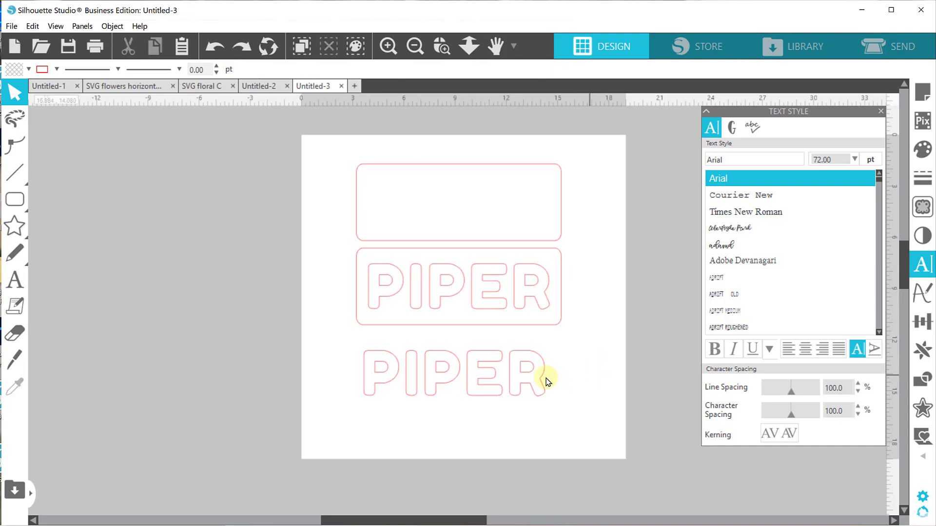
click(473, 386)
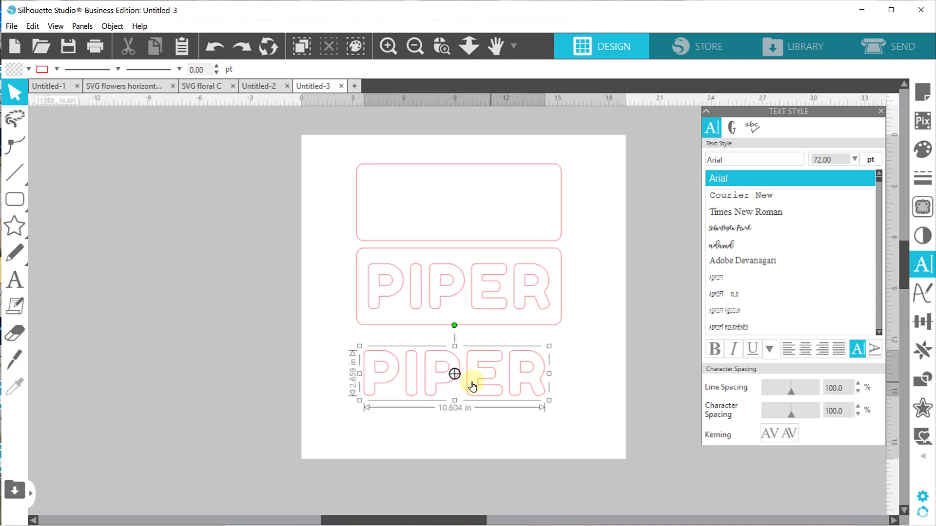
click(395, 369)
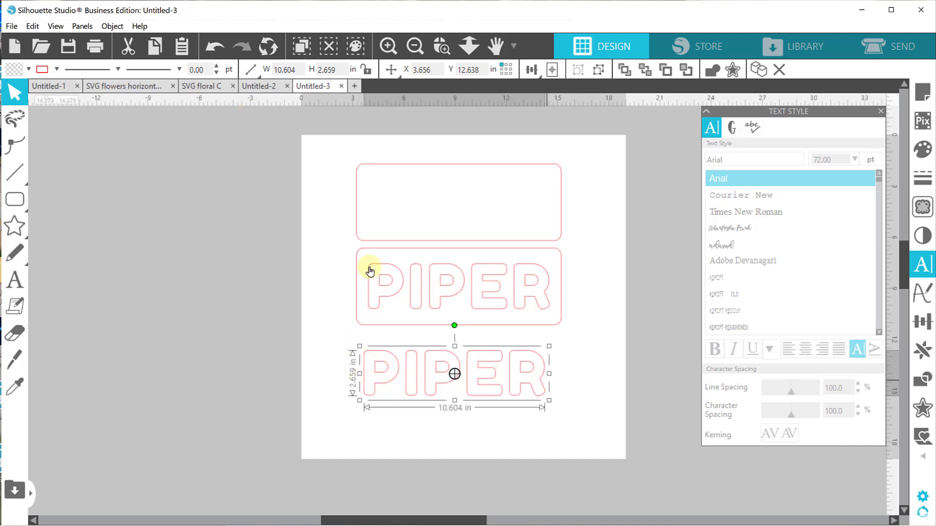
click(55, 71)
click(49, 92)
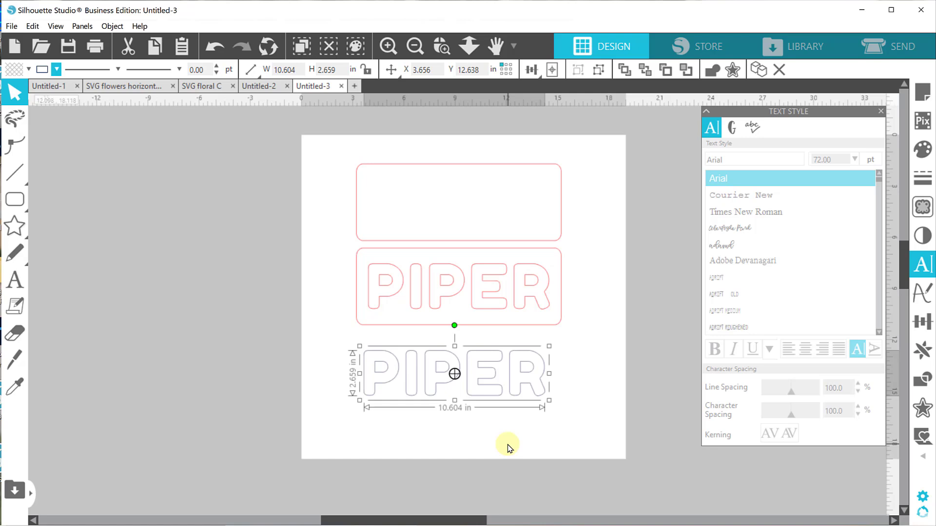
Ungroup the duplicated name lettering into separate letters and deselect it.
right_click(487, 403)
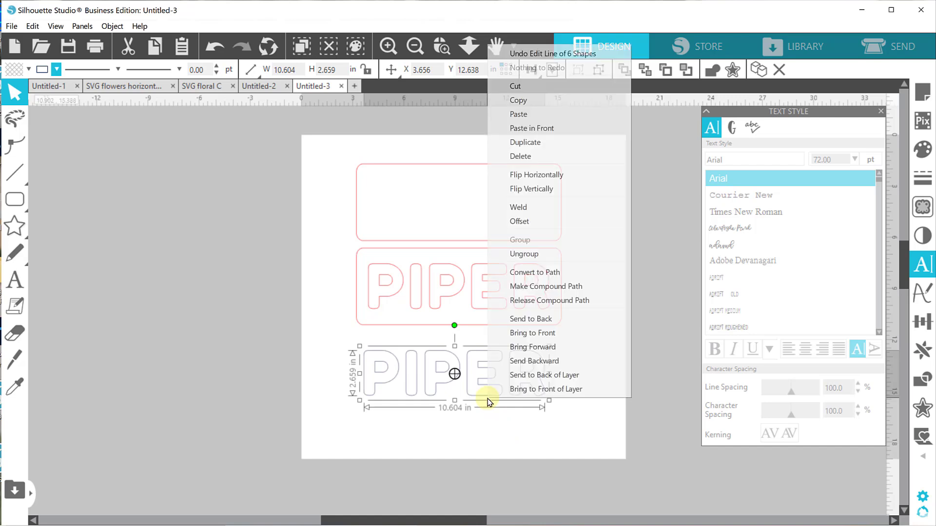
click(527, 263)
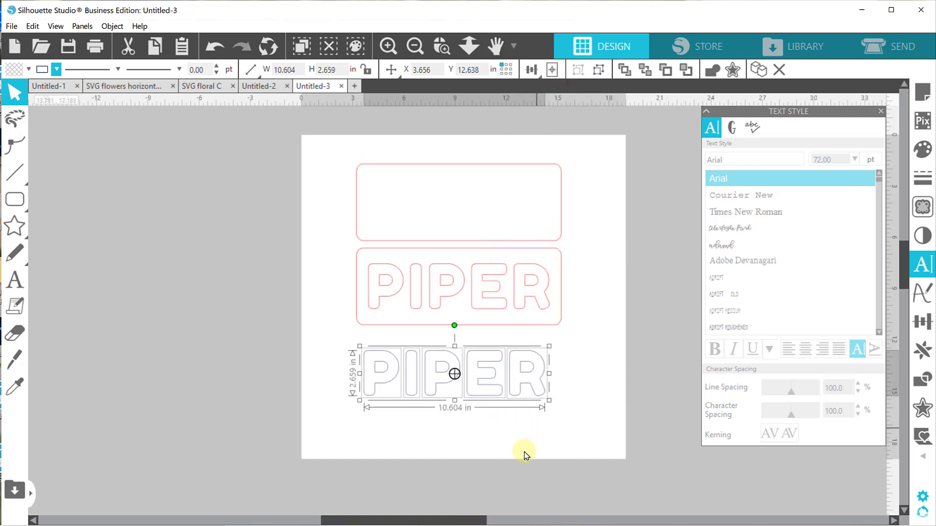
click(525, 439)
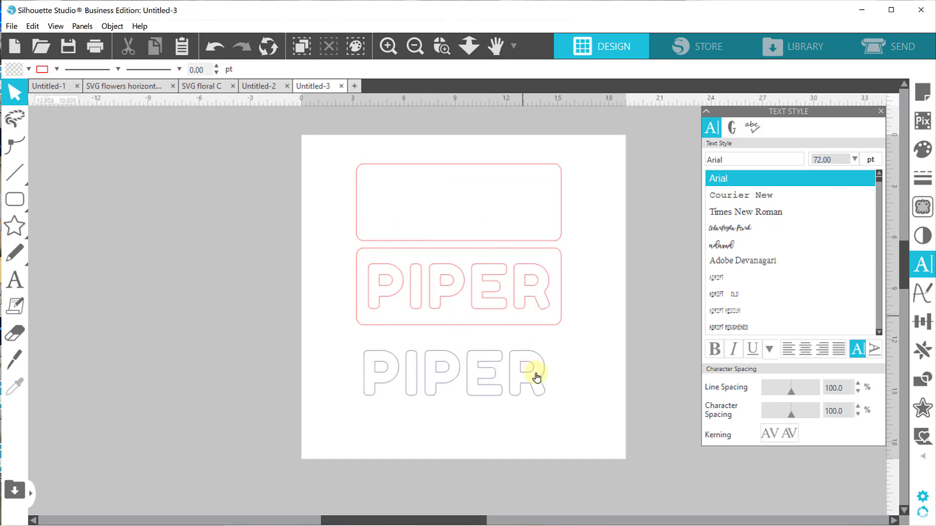
Draw a circle about 0.62 in across and position it over the upper-left corner of the first letter in the lower board.
click(415, 47)
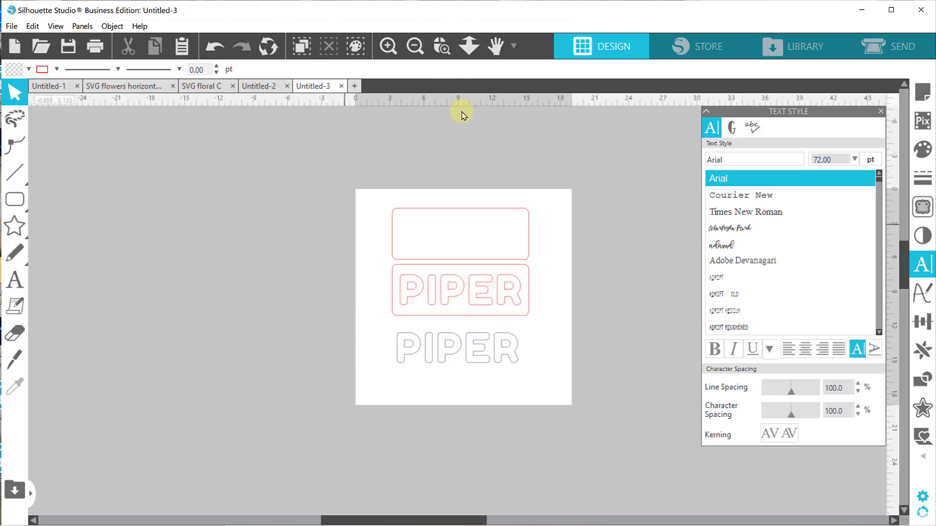
click(442, 46)
drag(406, 231, 568, 343)
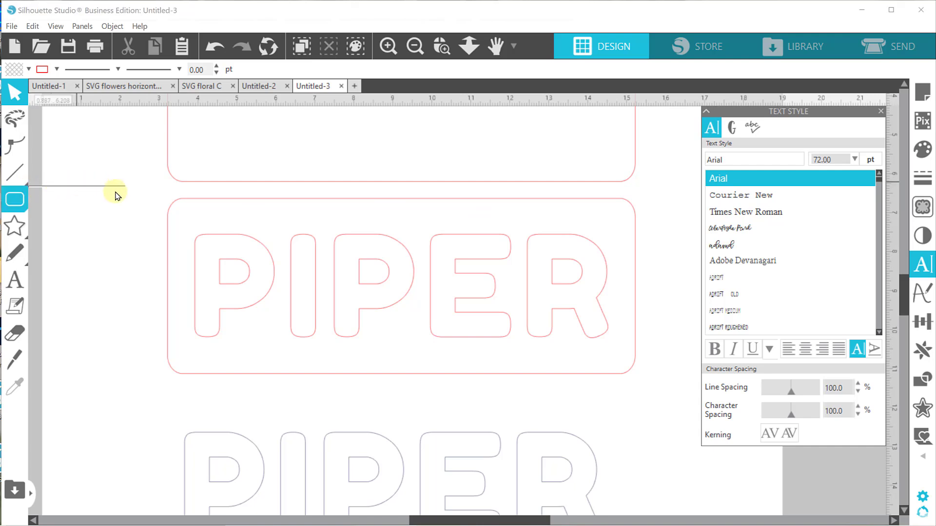
mouse_move(28, 193)
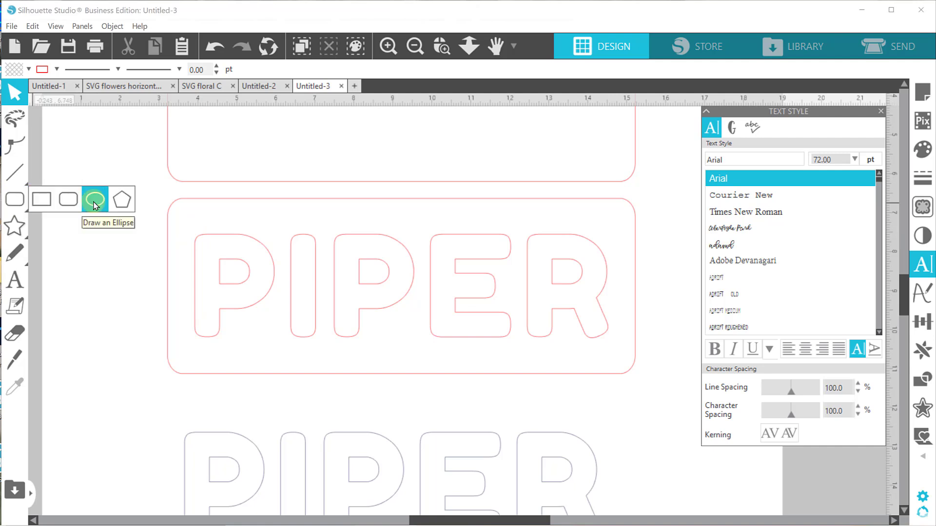
click(95, 201)
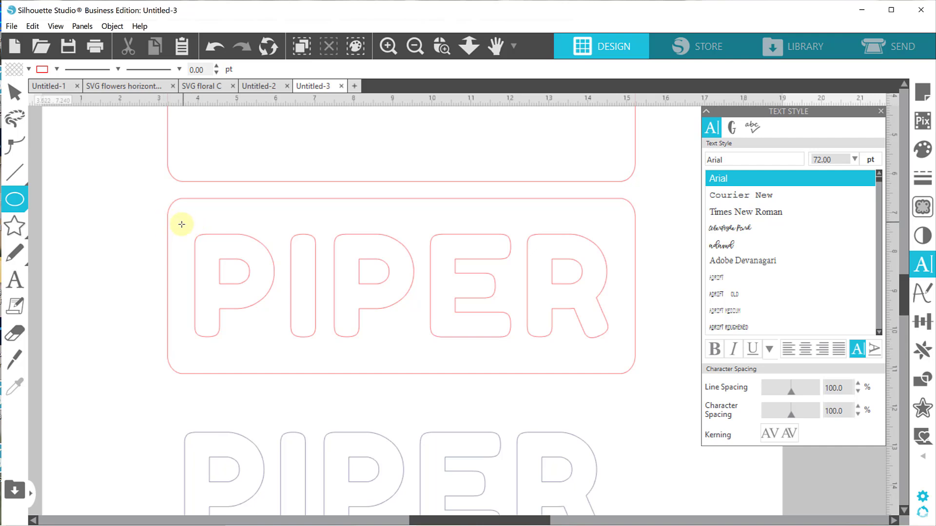
drag(191, 227, 216, 252)
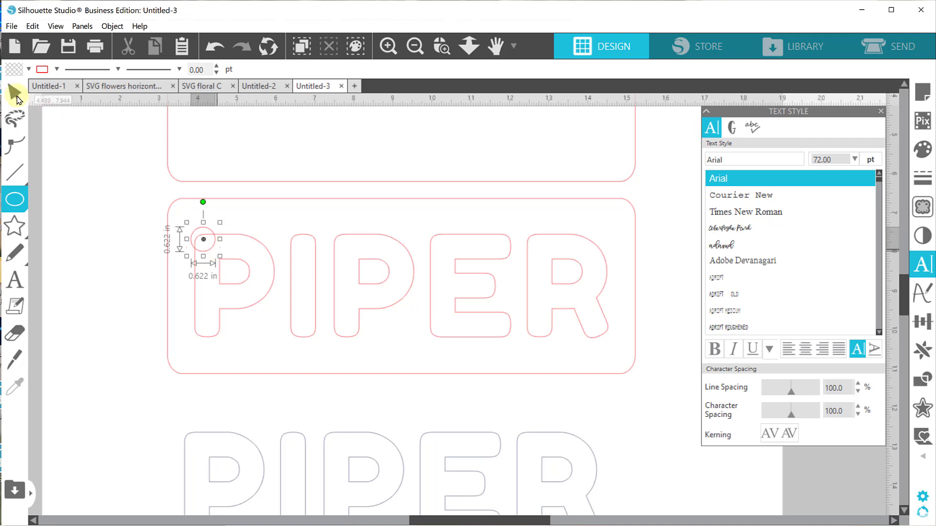
click(17, 99)
click(208, 229)
drag(208, 229, 203, 224)
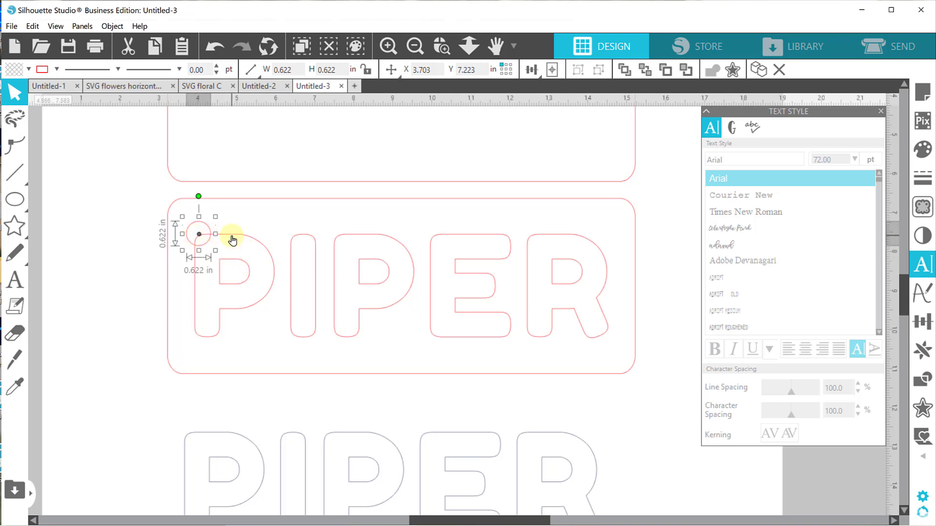
Weld the circle to the board's lettering as a trial, and undo both the weld and the circle.
shift+click(232, 240)
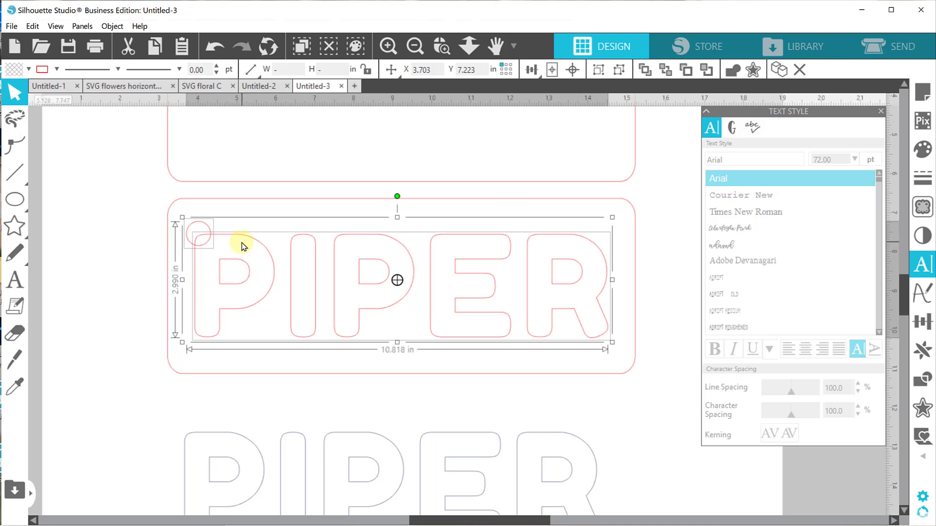
click(729, 71)
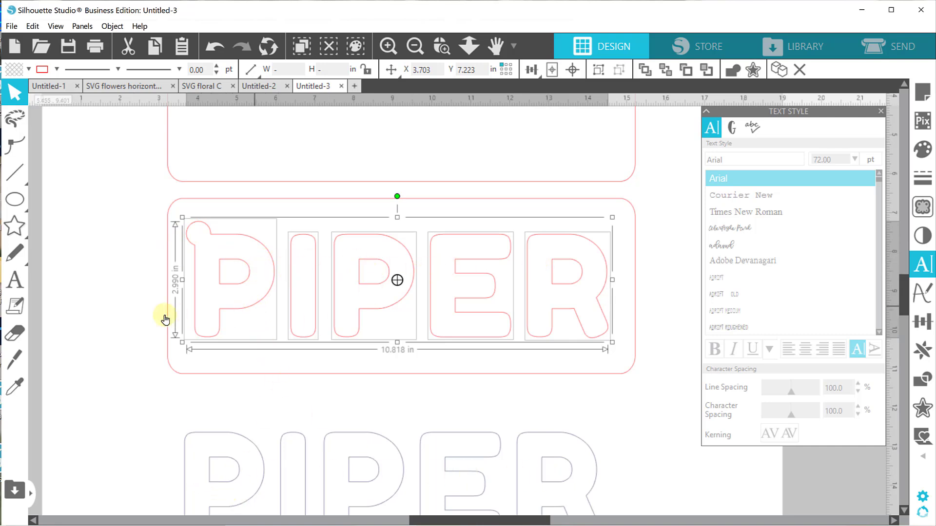
key(i)
key(ctrl+z)
key(ctrl+z)
key(ctrl+z)
key(ctrl+z)
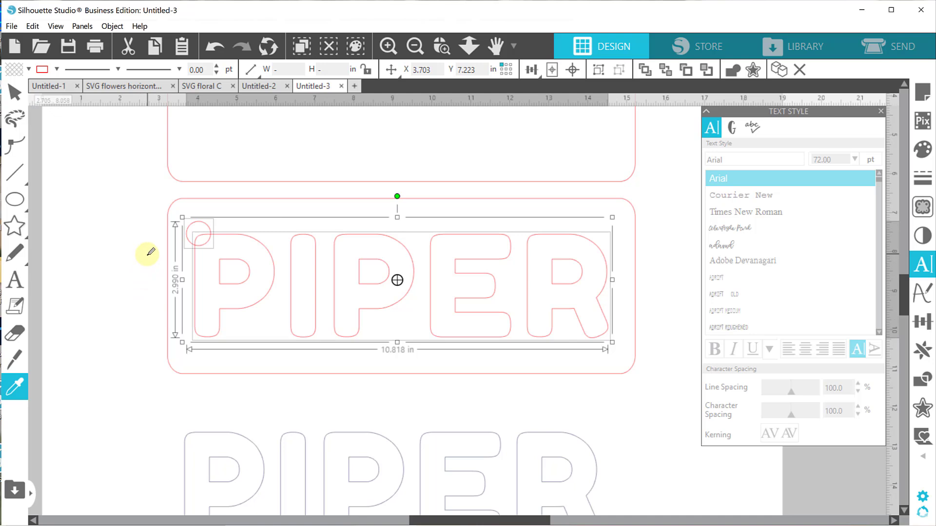
key(ctrl+z)
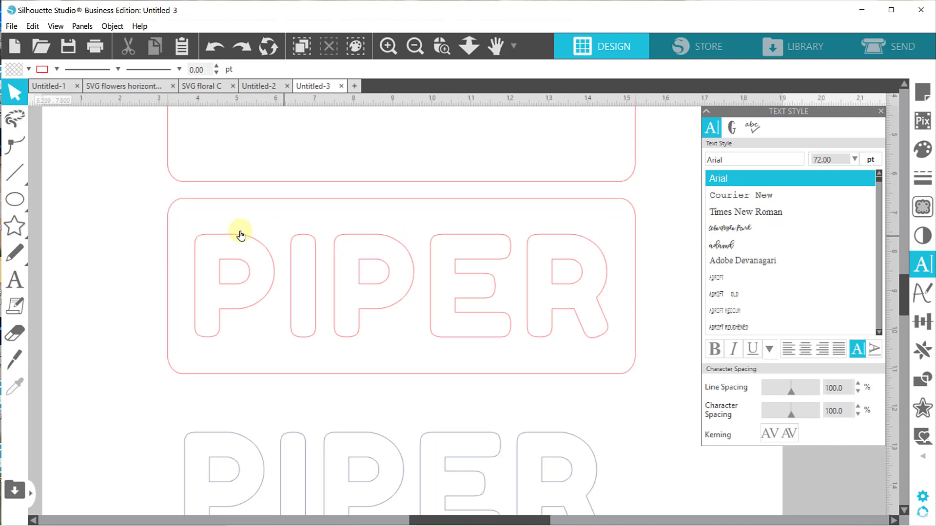
Select both boards and the separate lettering, and save the selection to the hard drive as an SVG file.
click(415, 51)
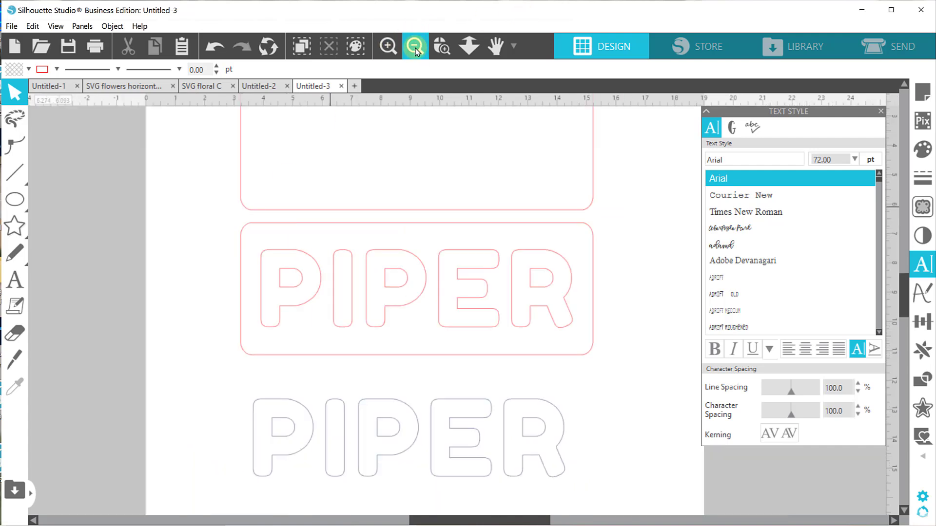
click(416, 51)
click(416, 51)
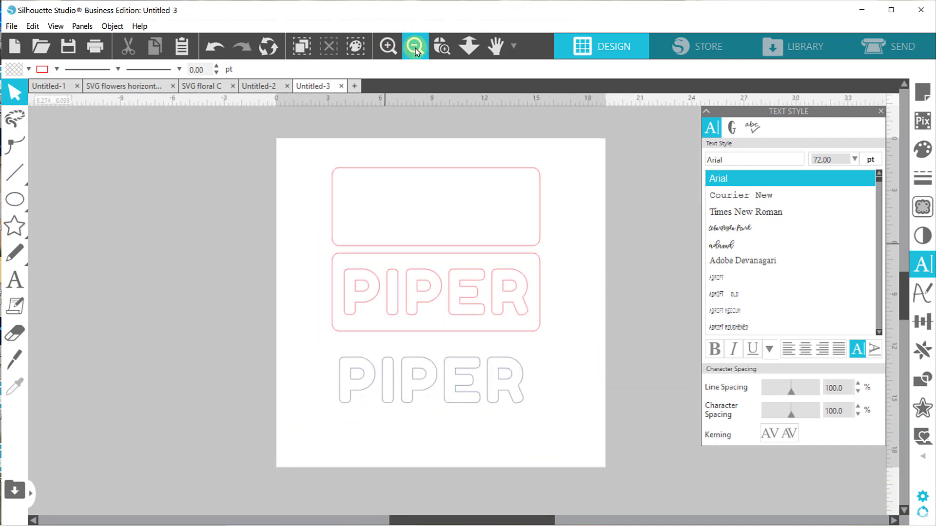
drag(309, 150, 582, 431)
drag(304, 146, 561, 432)
click(18, 28)
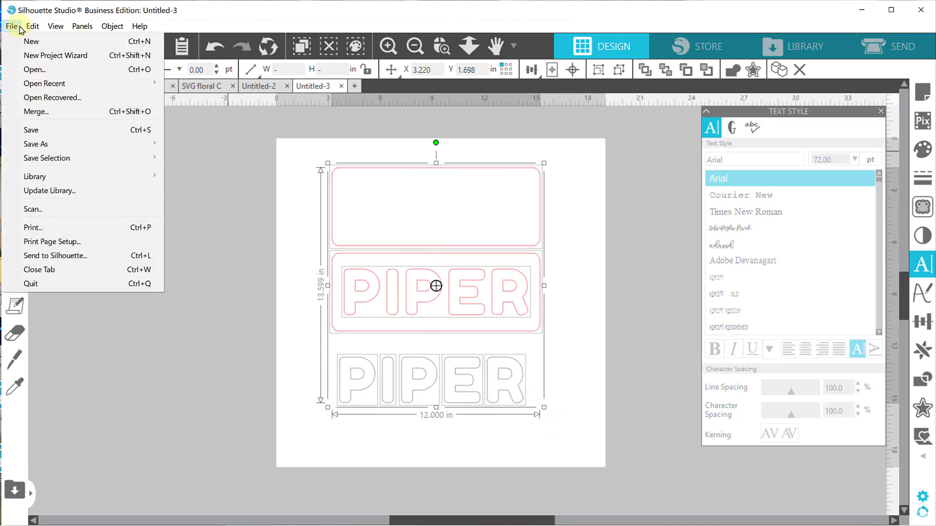
mouse_move(73, 161)
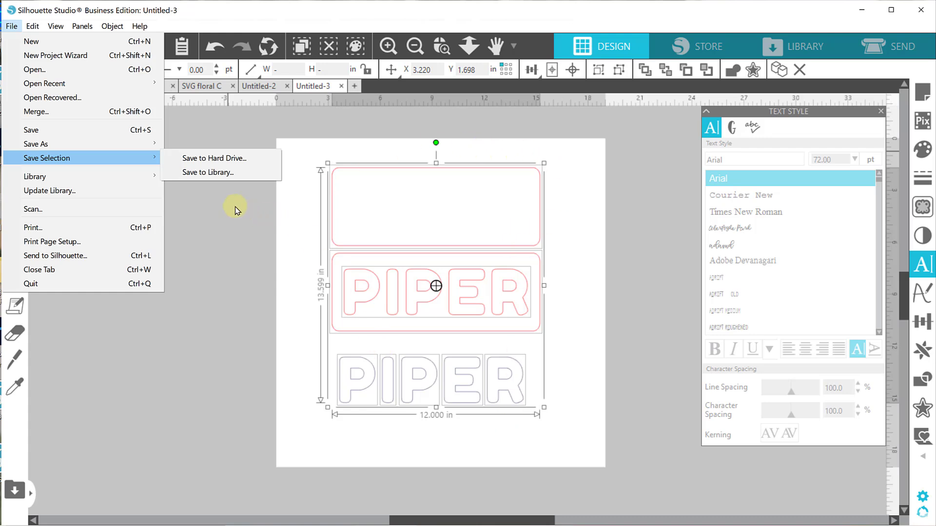
click(190, 163)
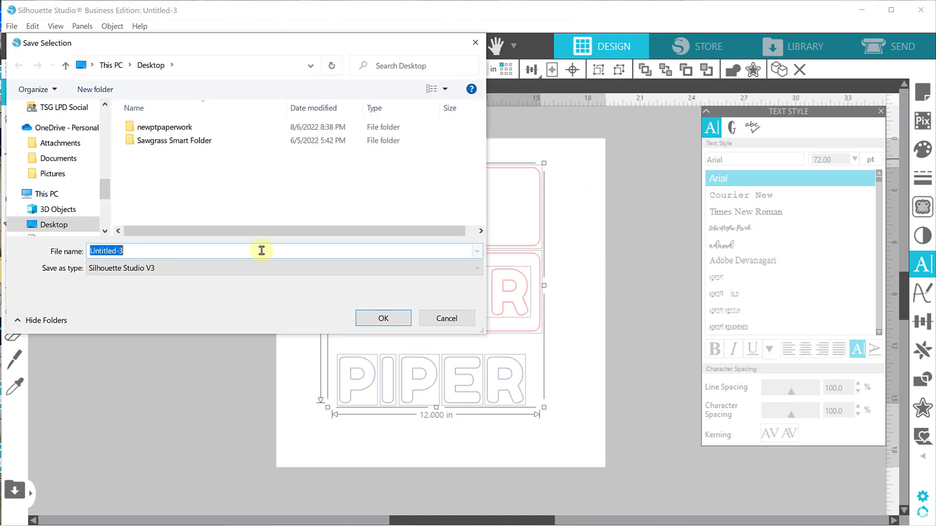
click(237, 265)
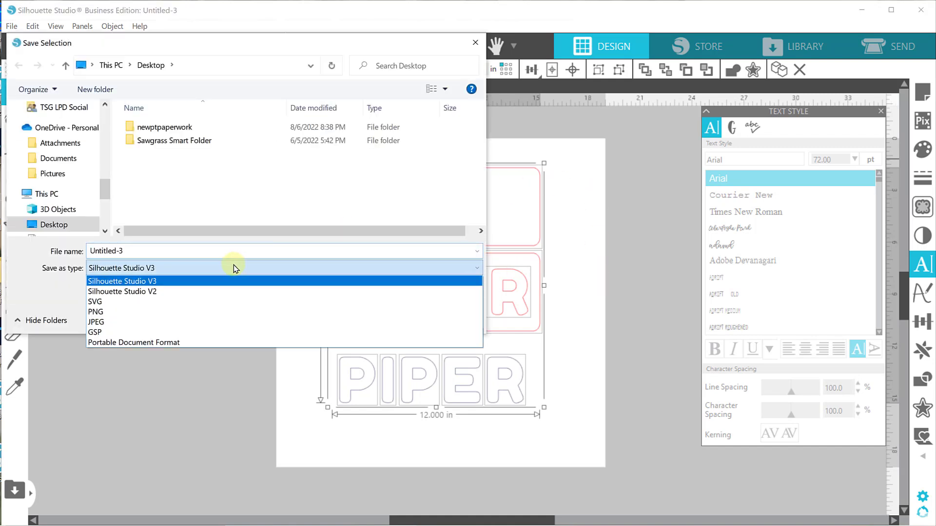
click(135, 303)
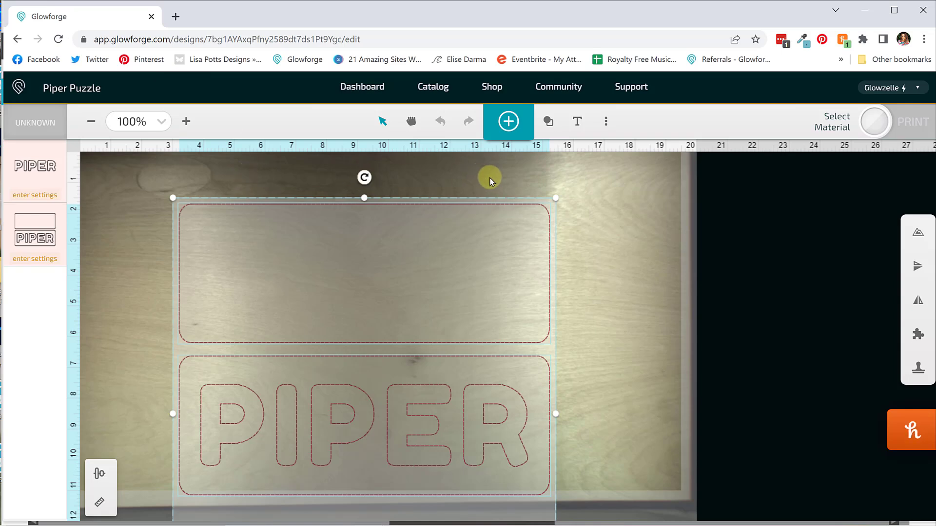
Switch to the Glowforge app and set the camera focus on the material inside the upper rectangle of the design.
click(607, 122)
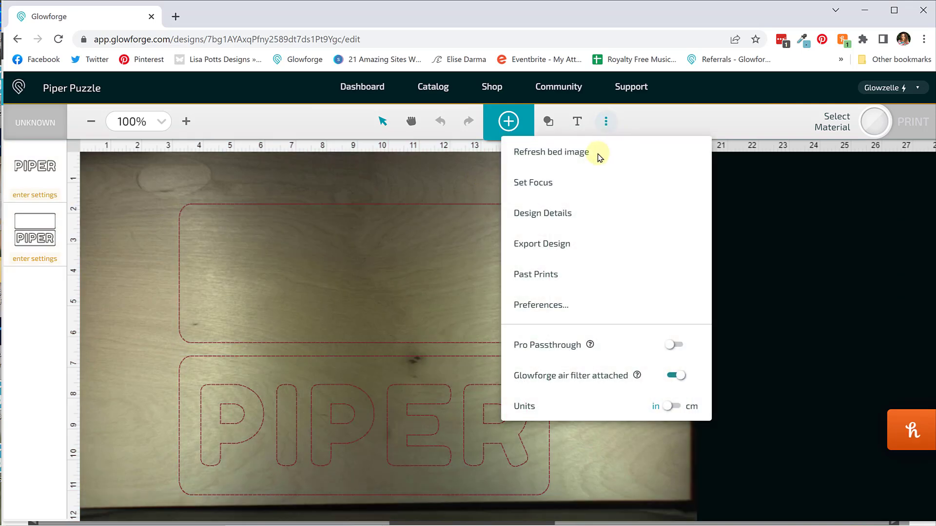
click(577, 182)
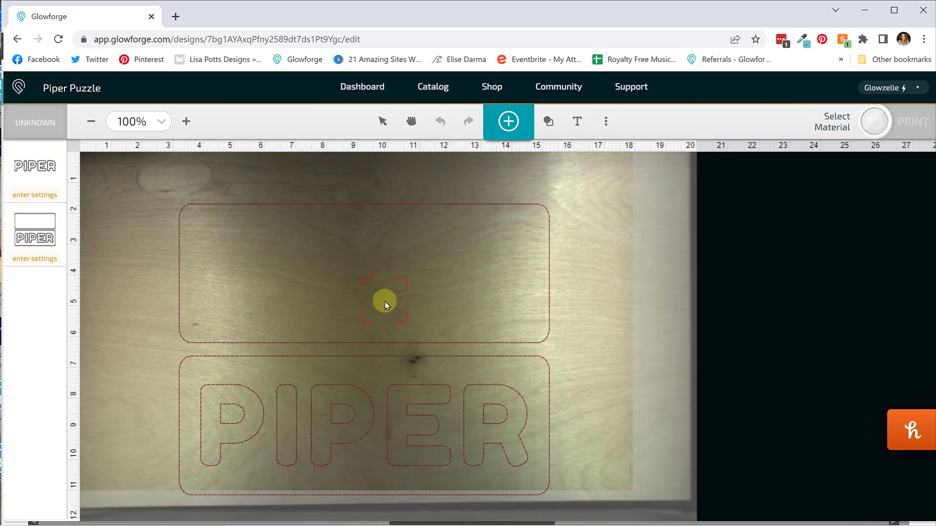
click(385, 305)
click(488, 320)
Move the boards' operation ahead of the separate lettering's operation in the print order.
click(90, 326)
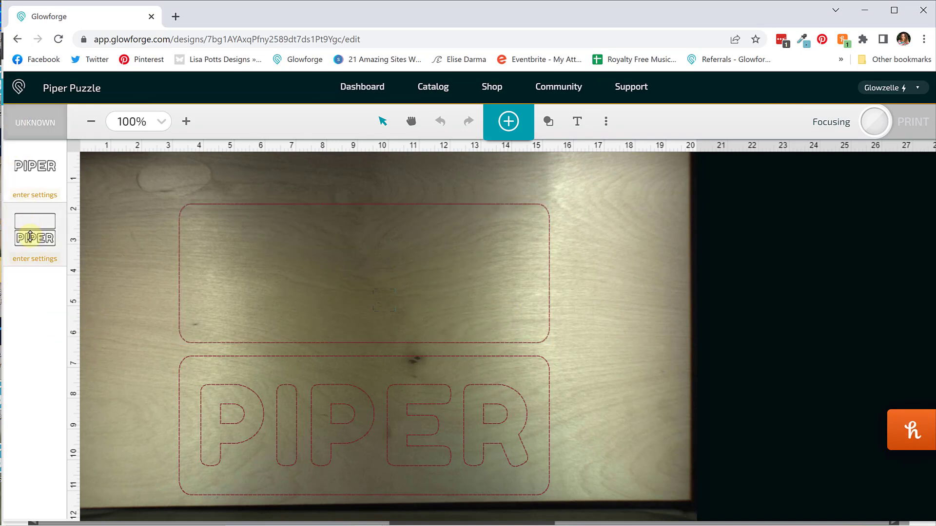
drag(30, 236, 25, 171)
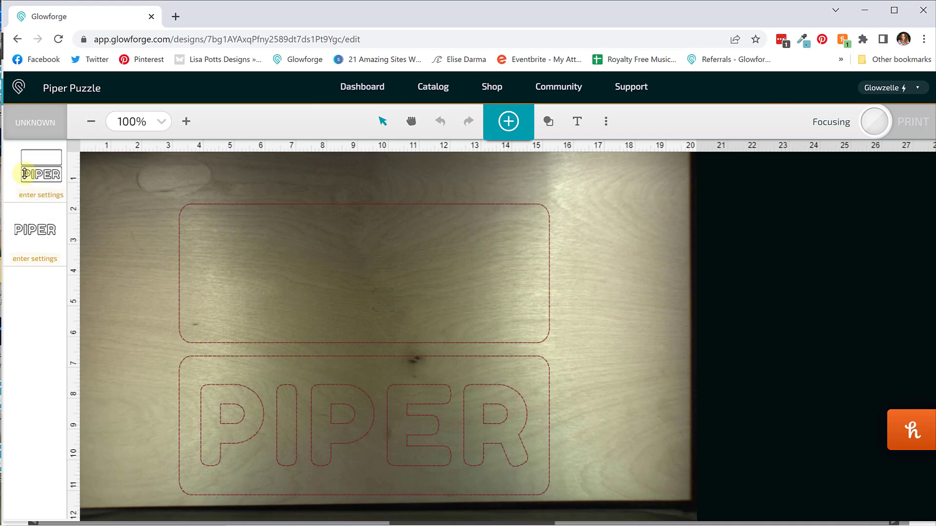
Set the separate lettering's operation to Ignore, and set the boards' operation to Cut with the custom Birch setting.
click(27, 237)
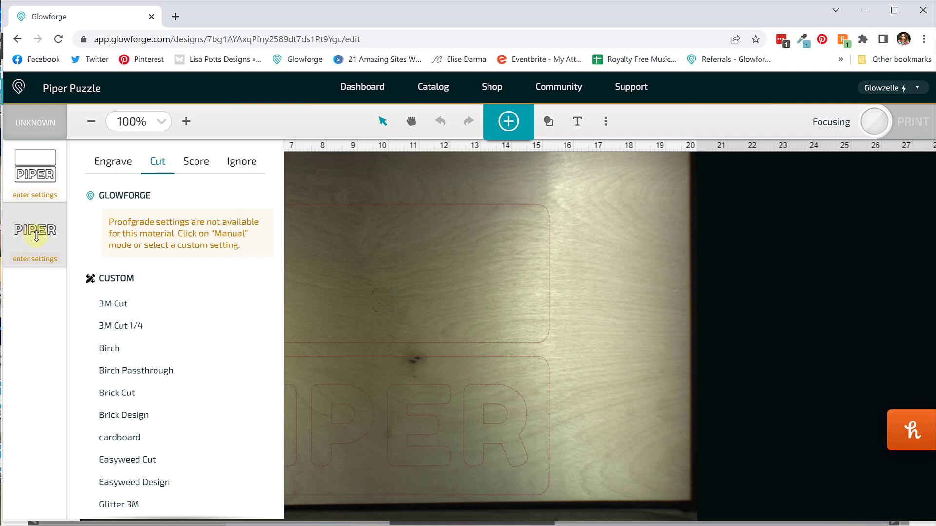
click(248, 174)
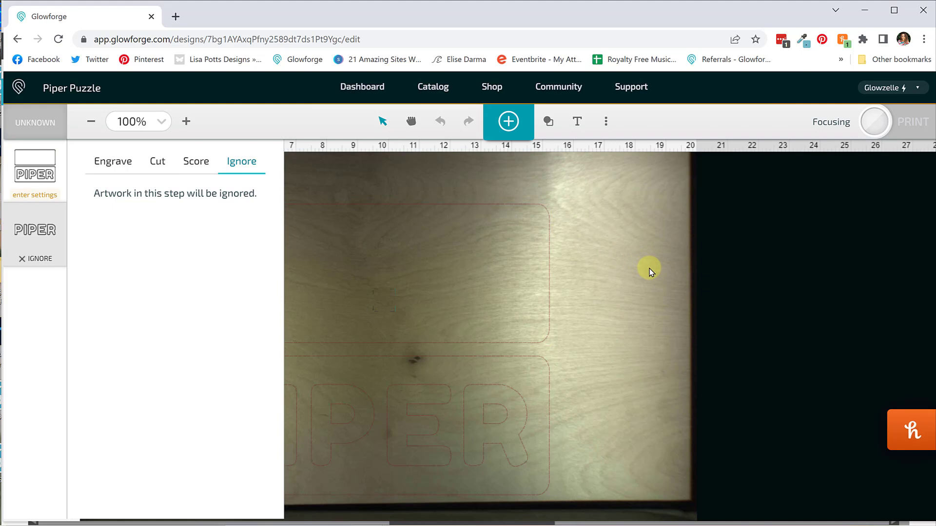
click(29, 170)
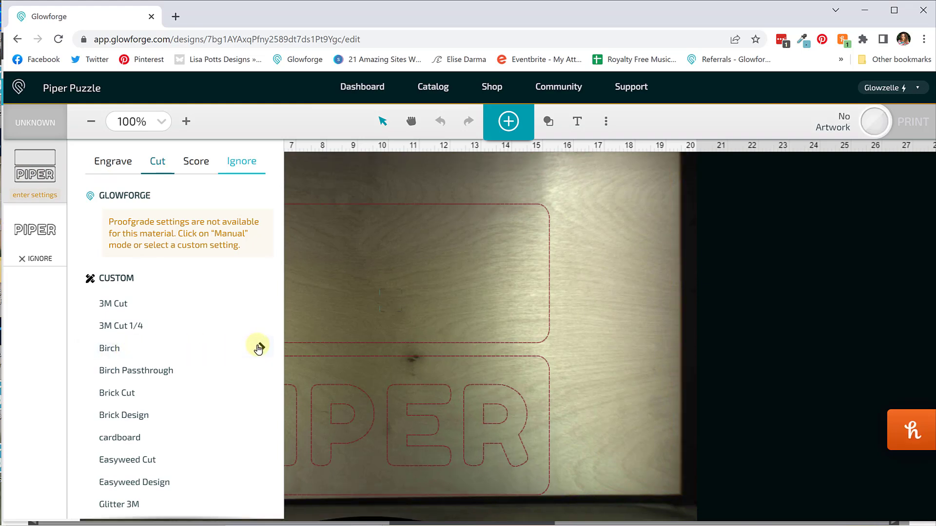
click(260, 347)
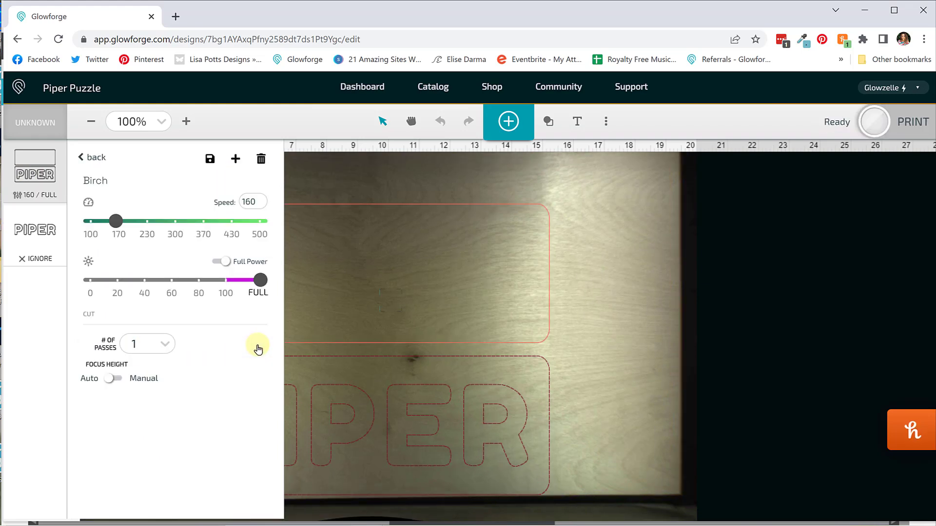
click(248, 201)
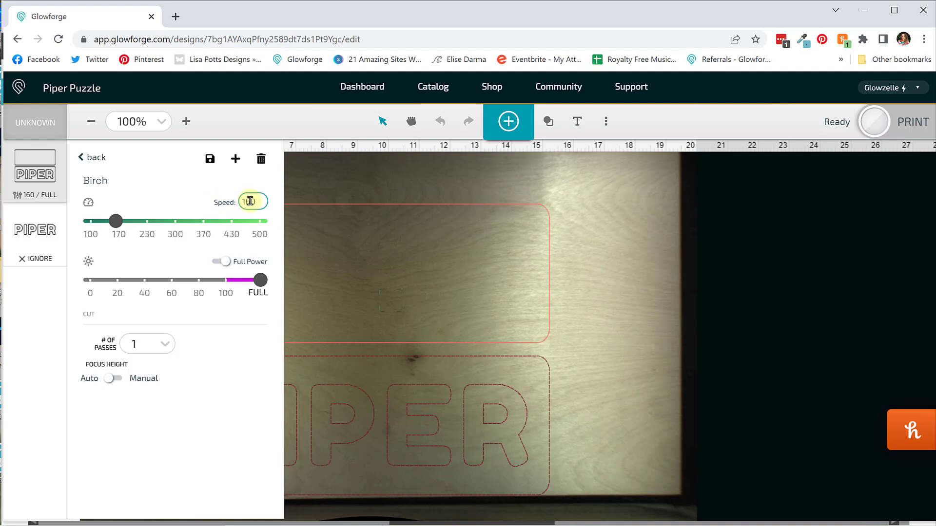
click(84, 157)
click(633, 441)
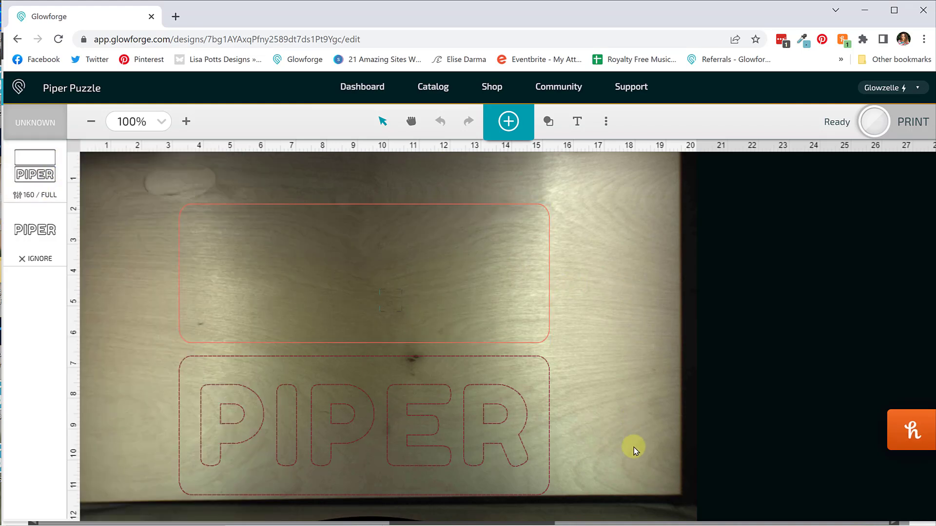
Move both boards near the plywood's right edge, spanning about 7 to 19 in horizontally on the bed, and start the print.
drag(201, 293, 202, 293)
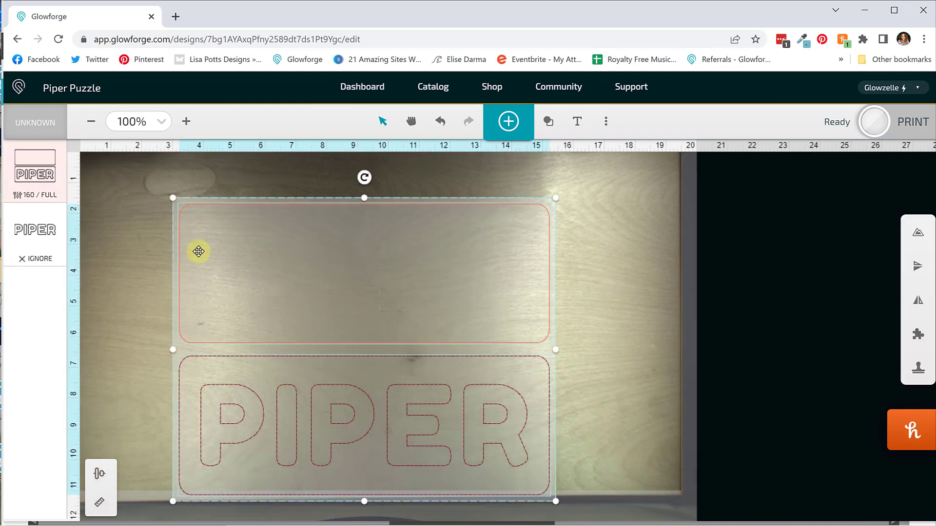
drag(200, 238, 225, 222)
click(93, 121)
click(92, 121)
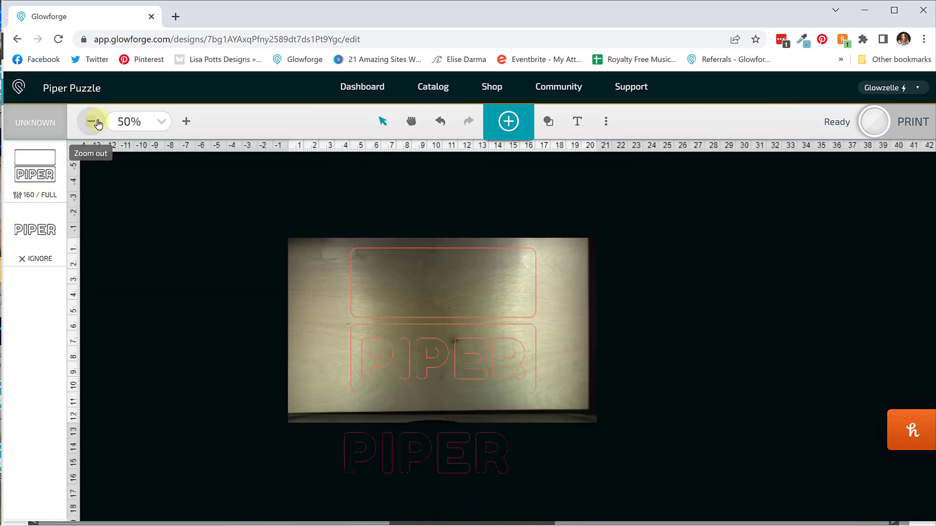
click(186, 122)
click(187, 122)
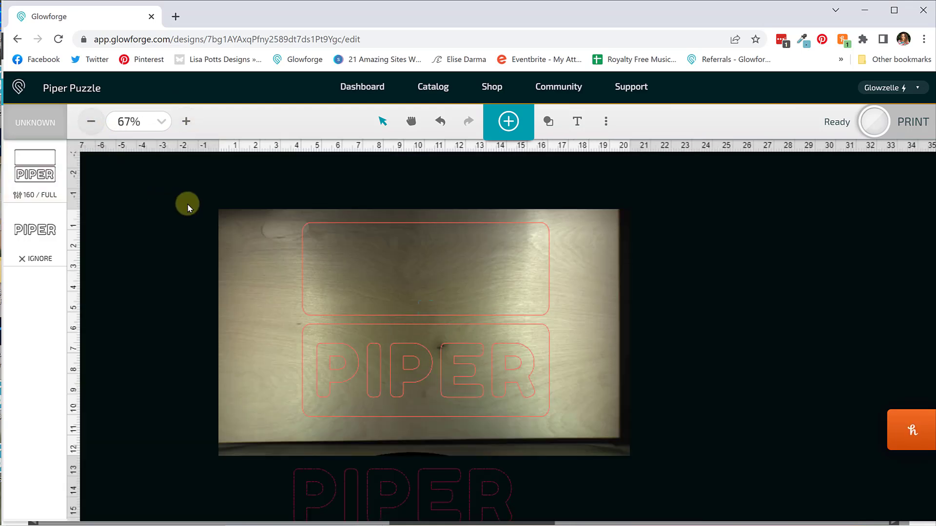
drag(284, 204, 522, 396)
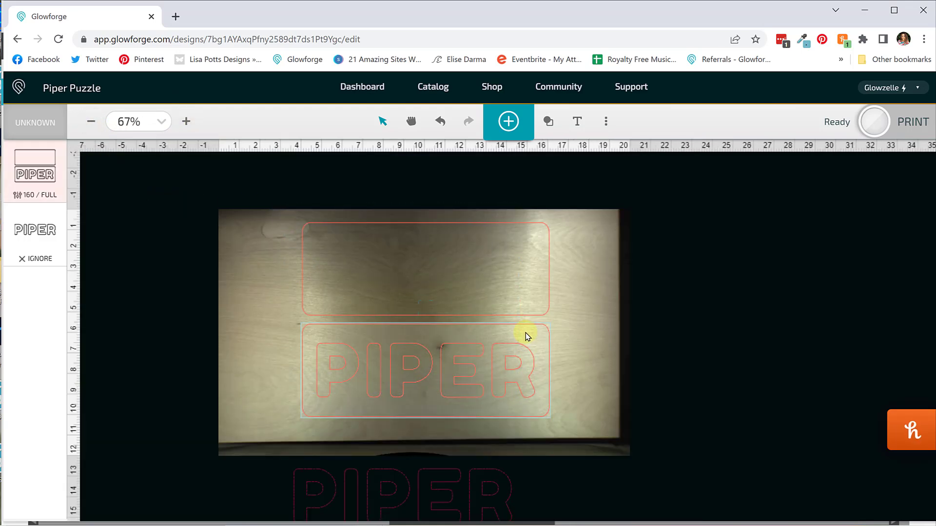
drag(484, 289, 501, 295)
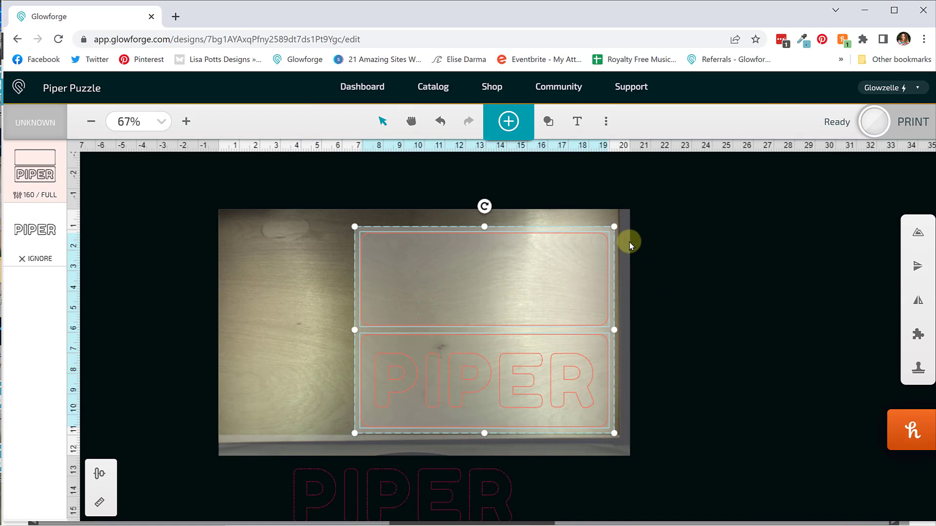
click(256, 334)
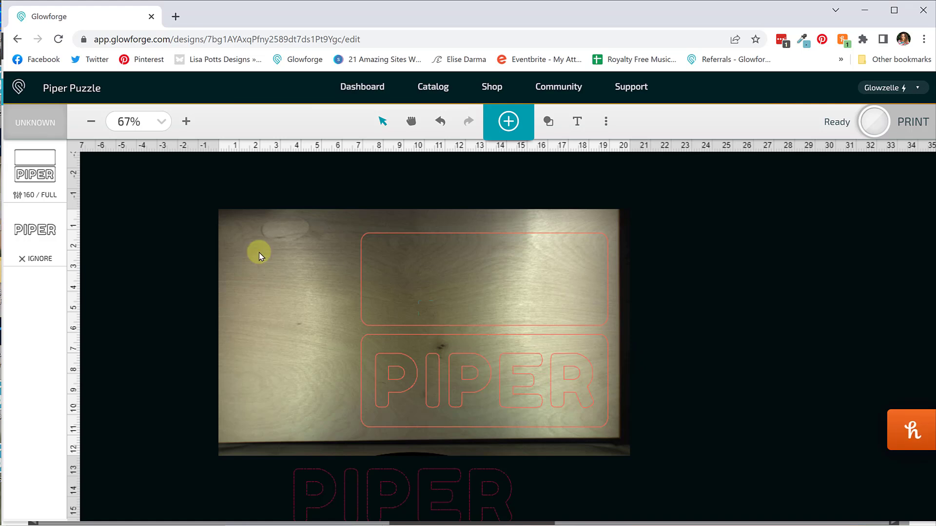
click(900, 129)
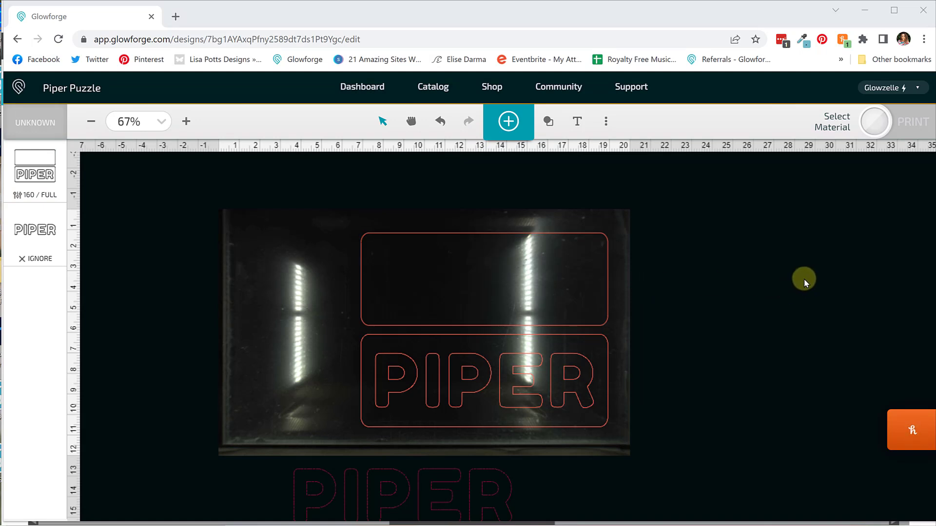
Set the boards' operation to Ignore, and swap the boards for the separate lettering on the bed.
drag(299, 209, 624, 407)
click(534, 331)
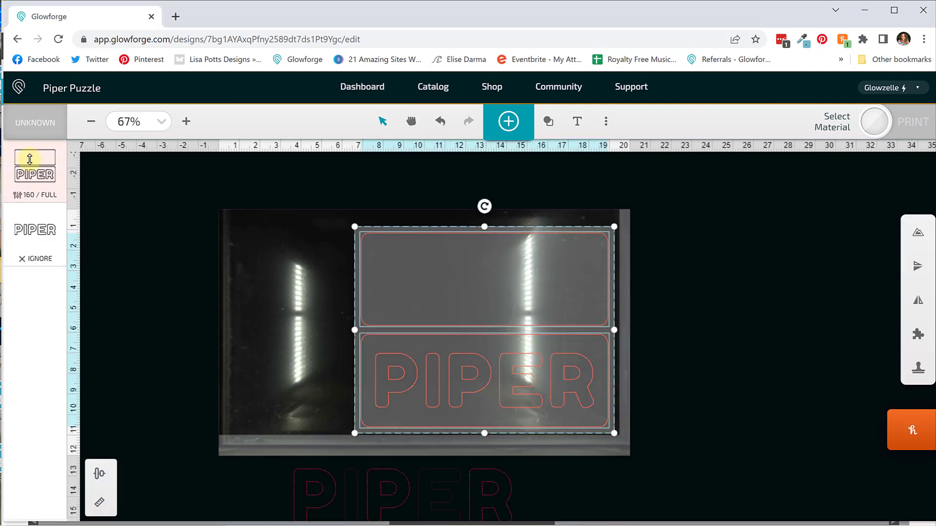
click(29, 161)
click(238, 159)
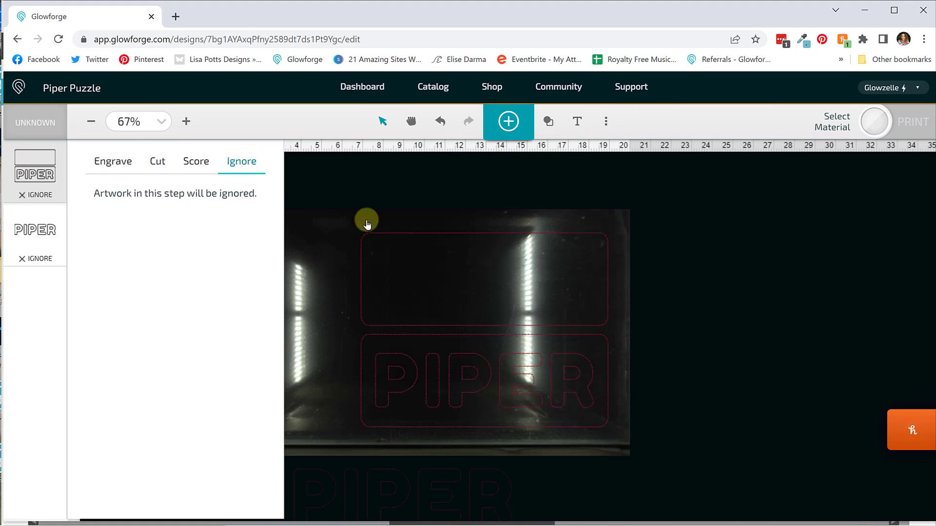
drag(326, 208, 880, 343)
drag(222, 359, 555, 351)
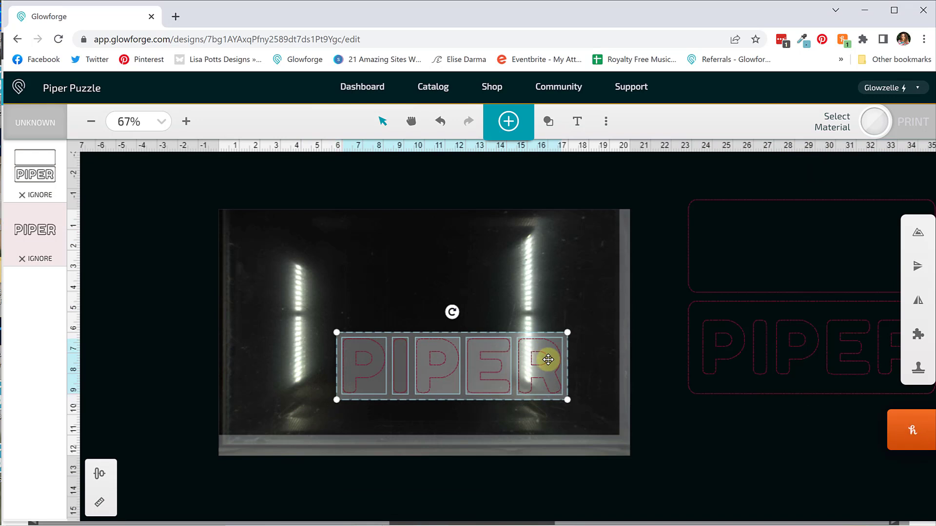
Find Thick Clear Acrylic in the material list and set it as the print material.
click(44, 123)
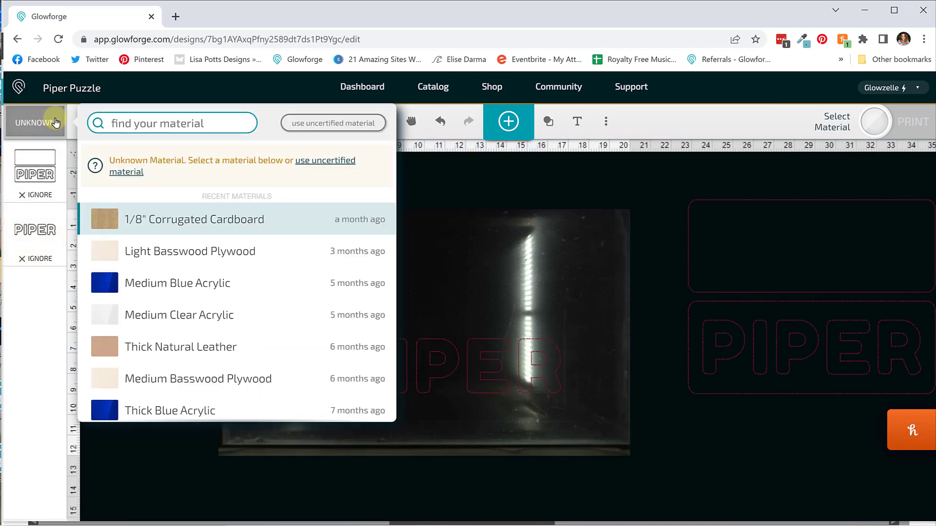
text(thick cl)
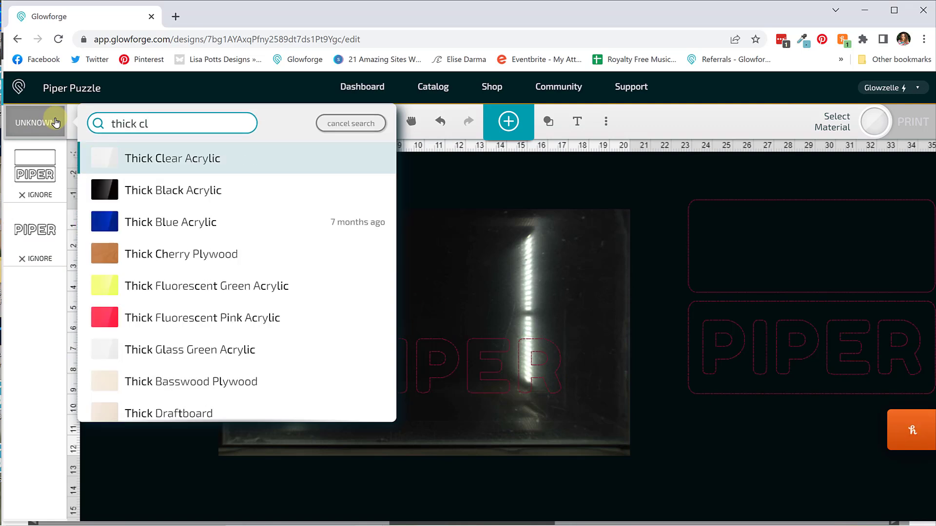
click(152, 155)
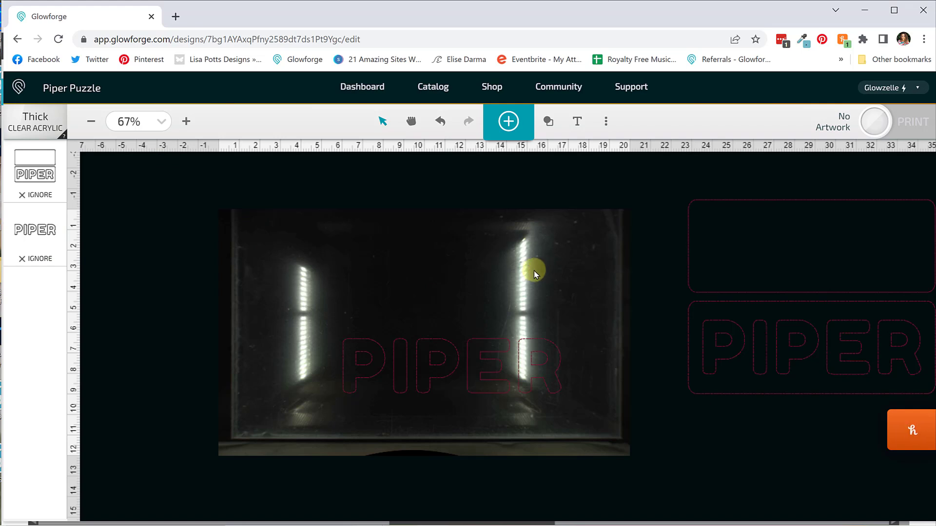
Set the separate lettering's operation to Cut with the Proofgrade Cut setting.
click(31, 233)
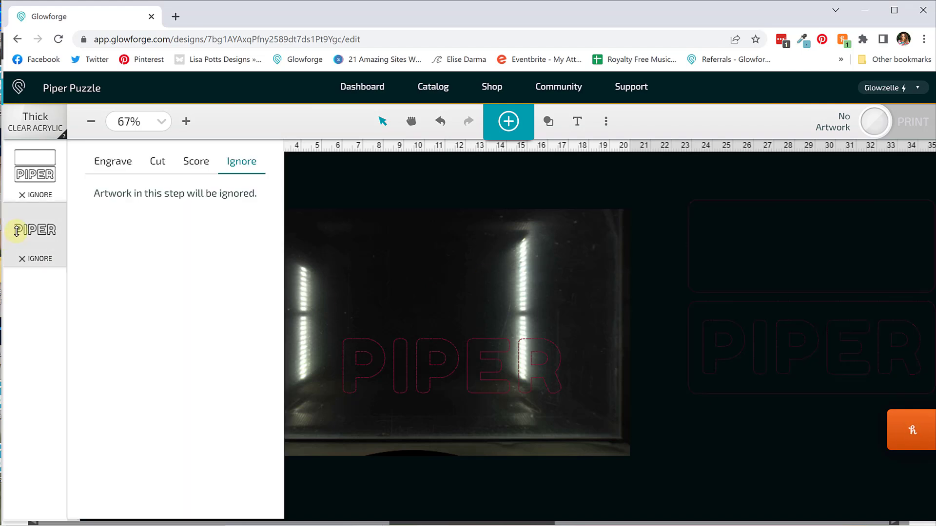
click(117, 163)
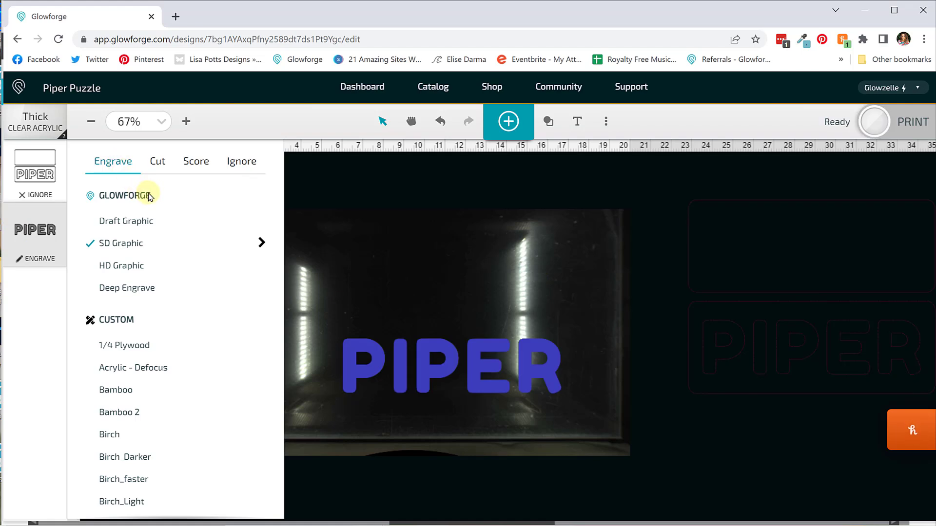
click(155, 168)
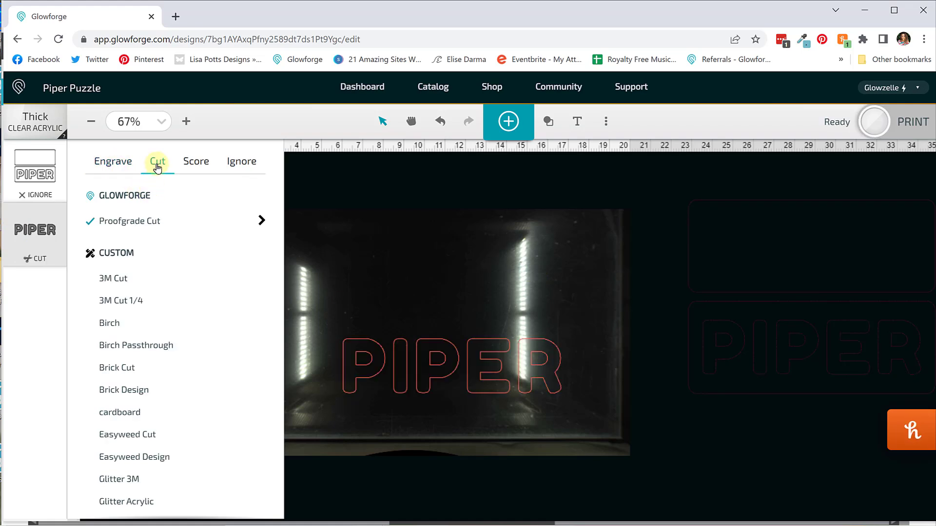
click(261, 222)
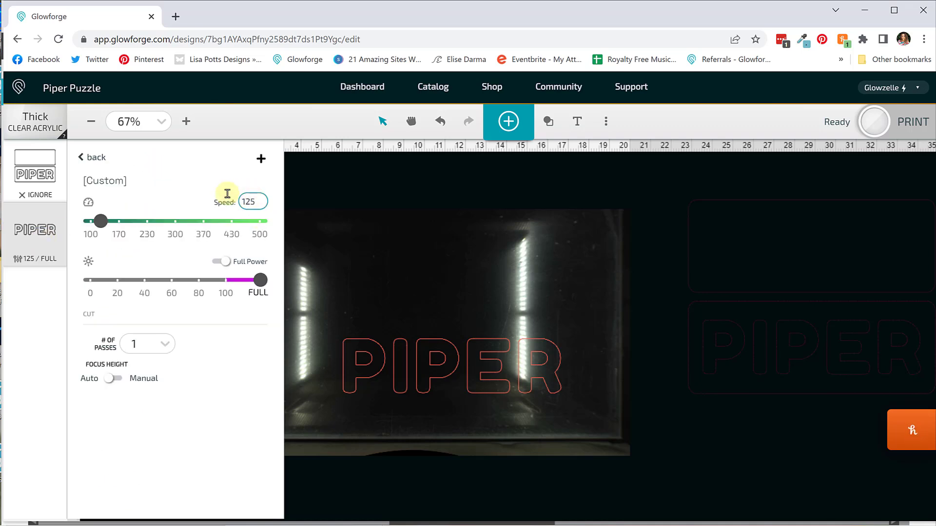
click(89, 162)
click(506, 248)
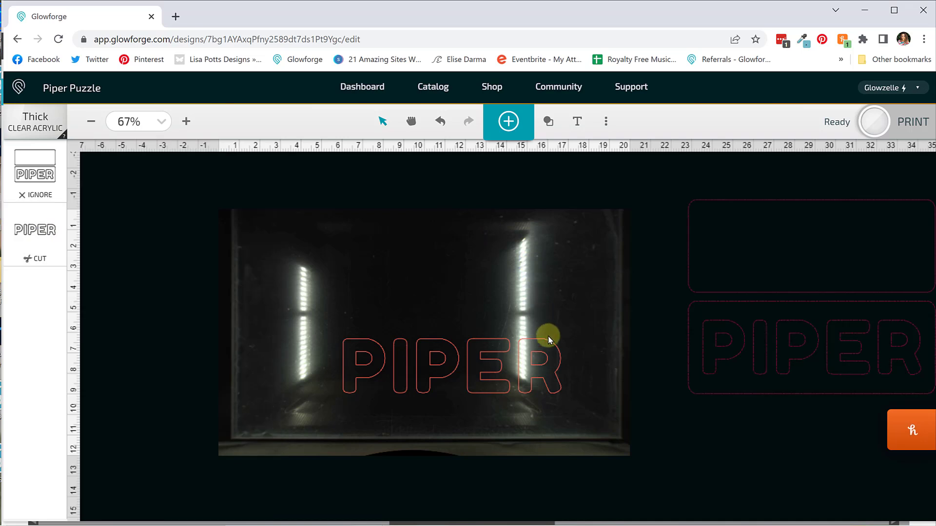
Stack P, E and R along the acrylic's right edge with I beside E and P beside R, and start the print.
drag(560, 379, 596, 393)
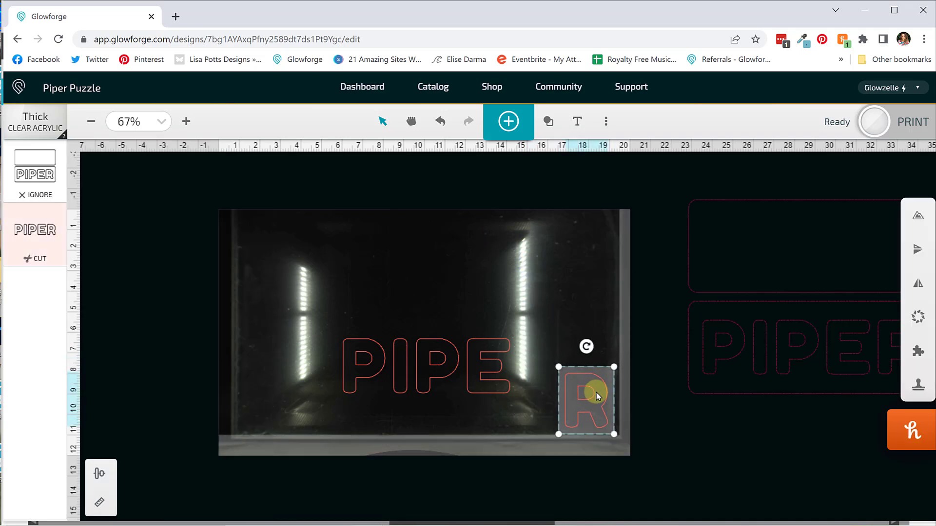
click(483, 351)
drag(585, 325, 581, 330)
drag(440, 357, 594, 268)
drag(382, 364, 544, 401)
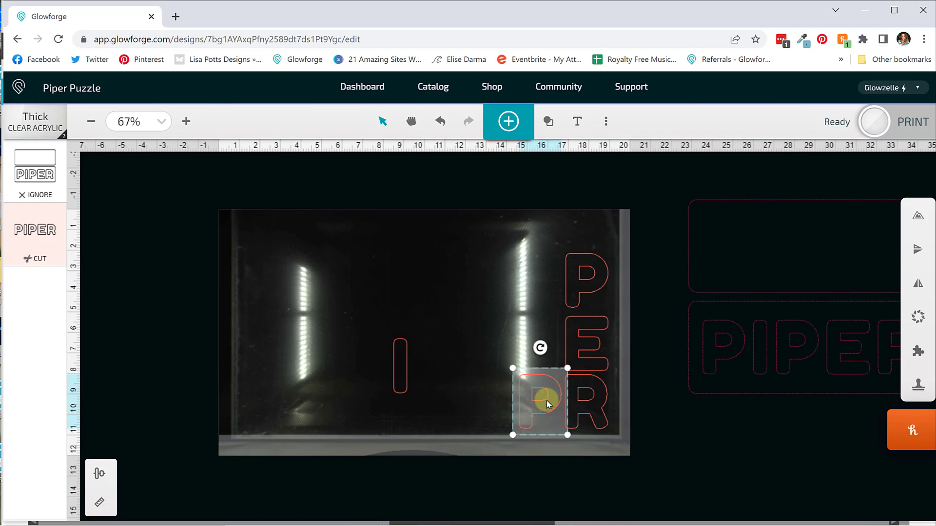
drag(401, 359, 541, 338)
click(469, 276)
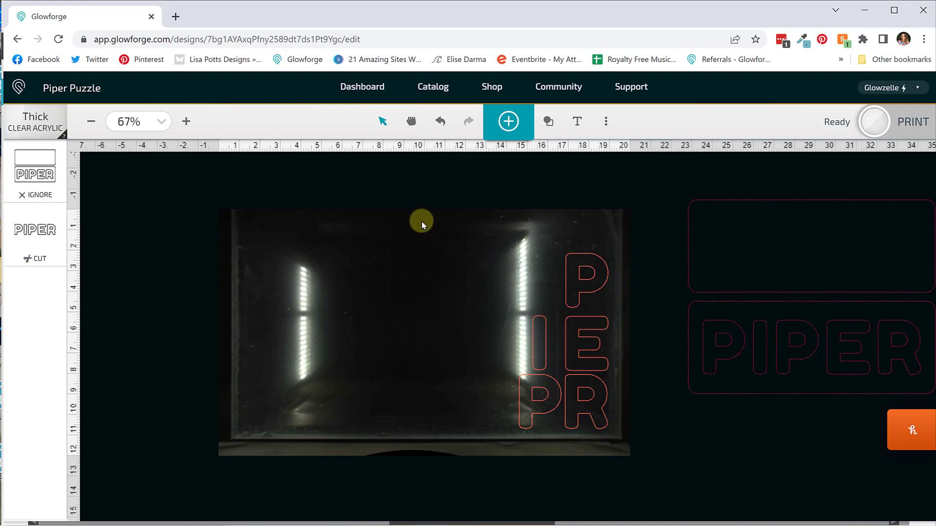
drag(420, 220, 570, 415)
click(910, 126)
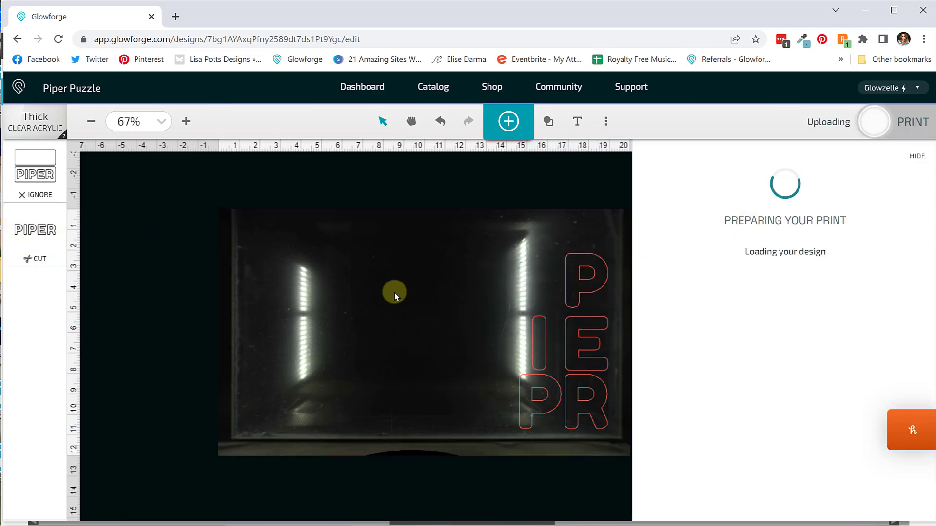